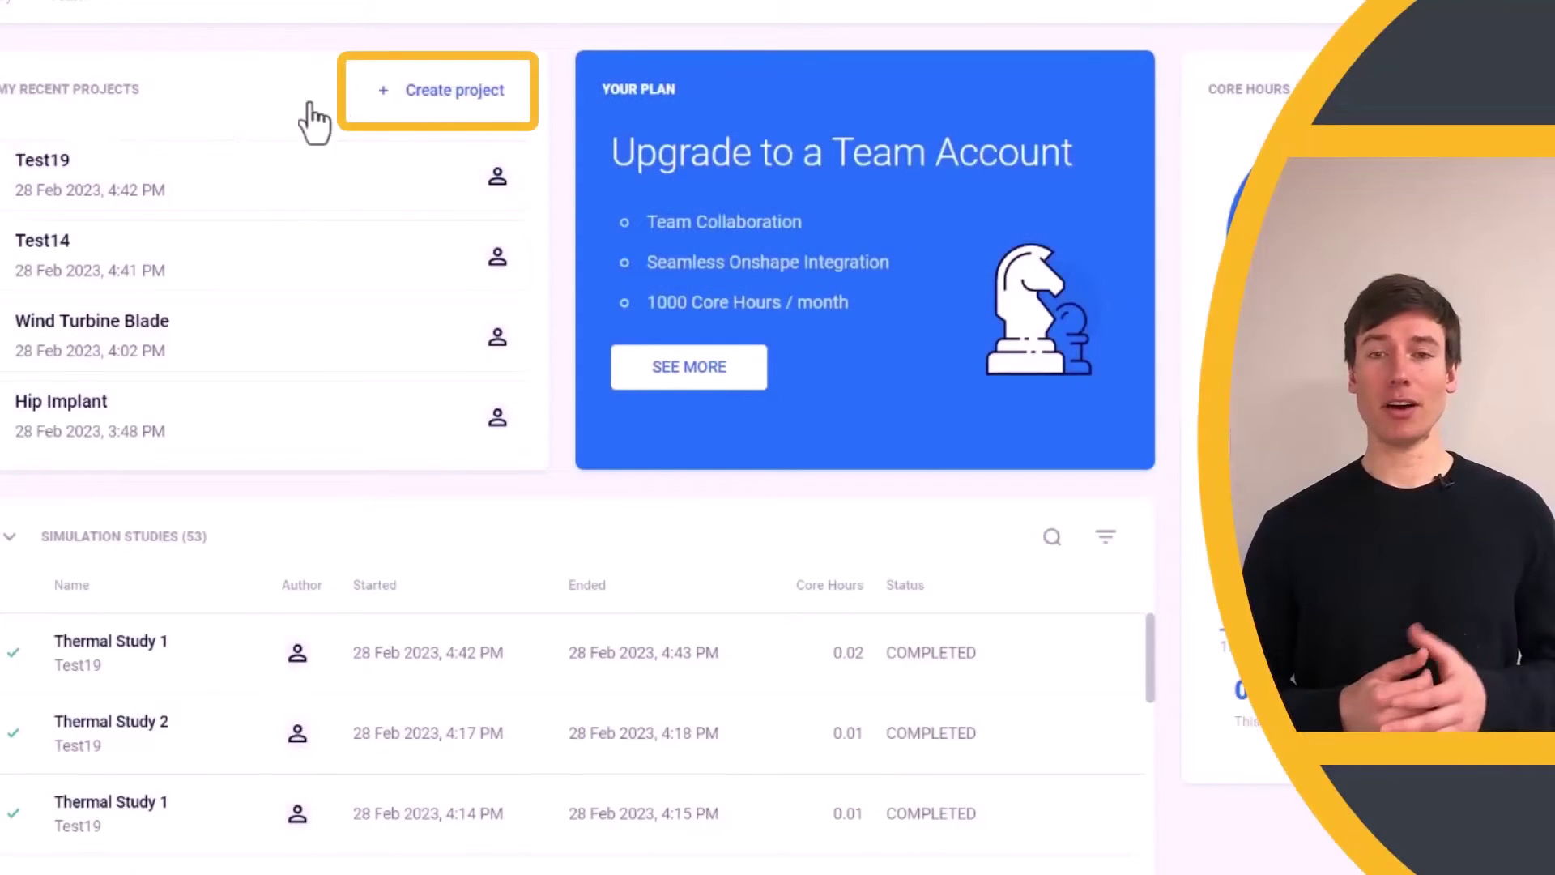
# - Create a new project named 'Cast Iron Pan', opening an empty modeller at Branch 1, Version 1
pyautogui.click(397, 93)
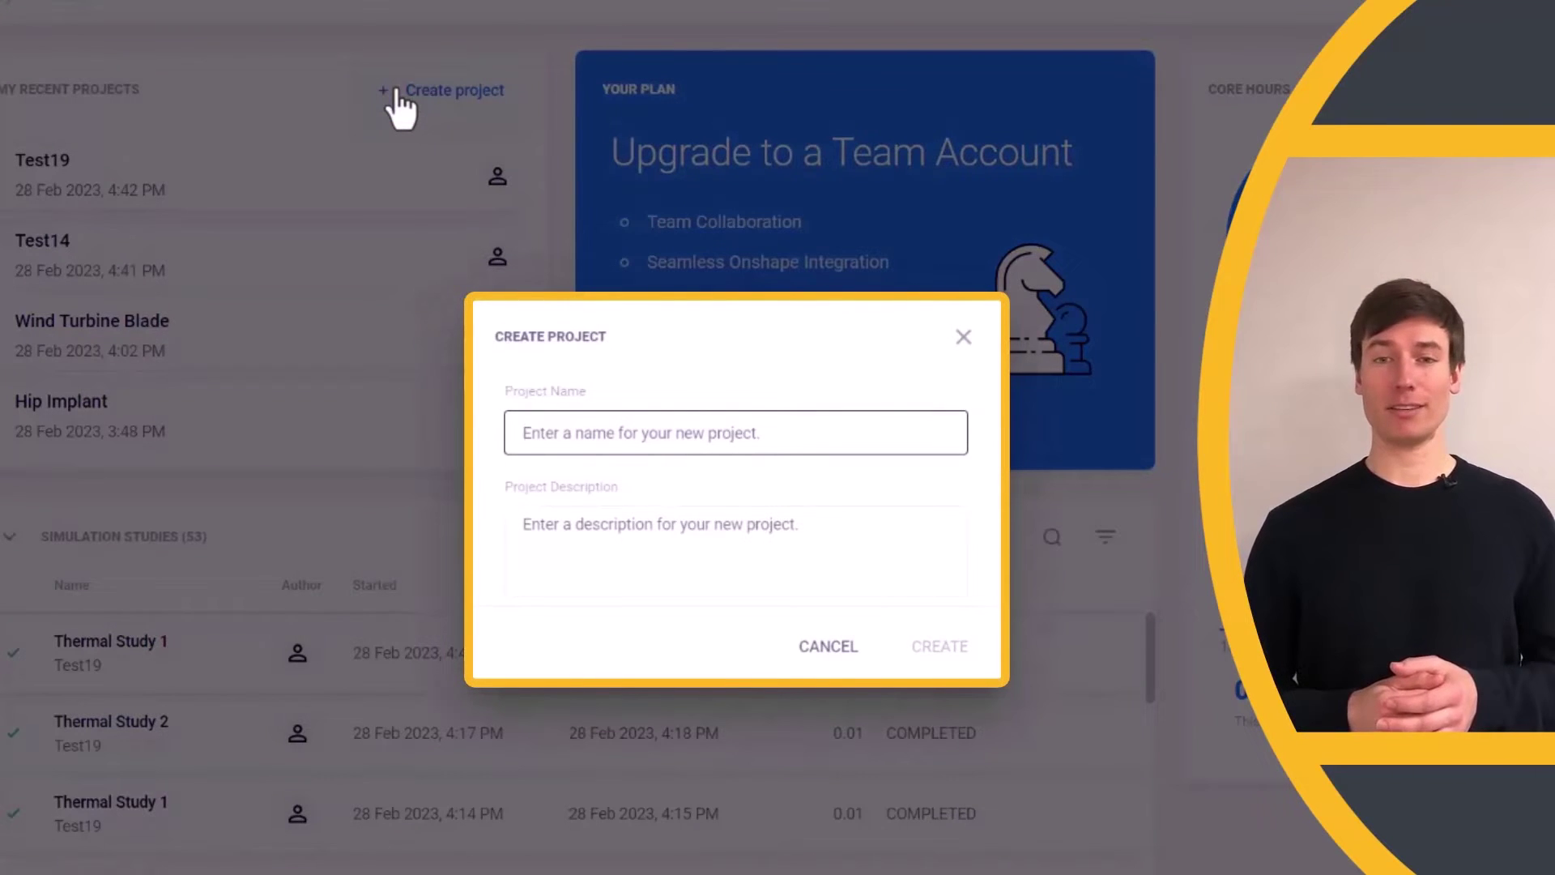
pyautogui.write('Cast Iron Pan')
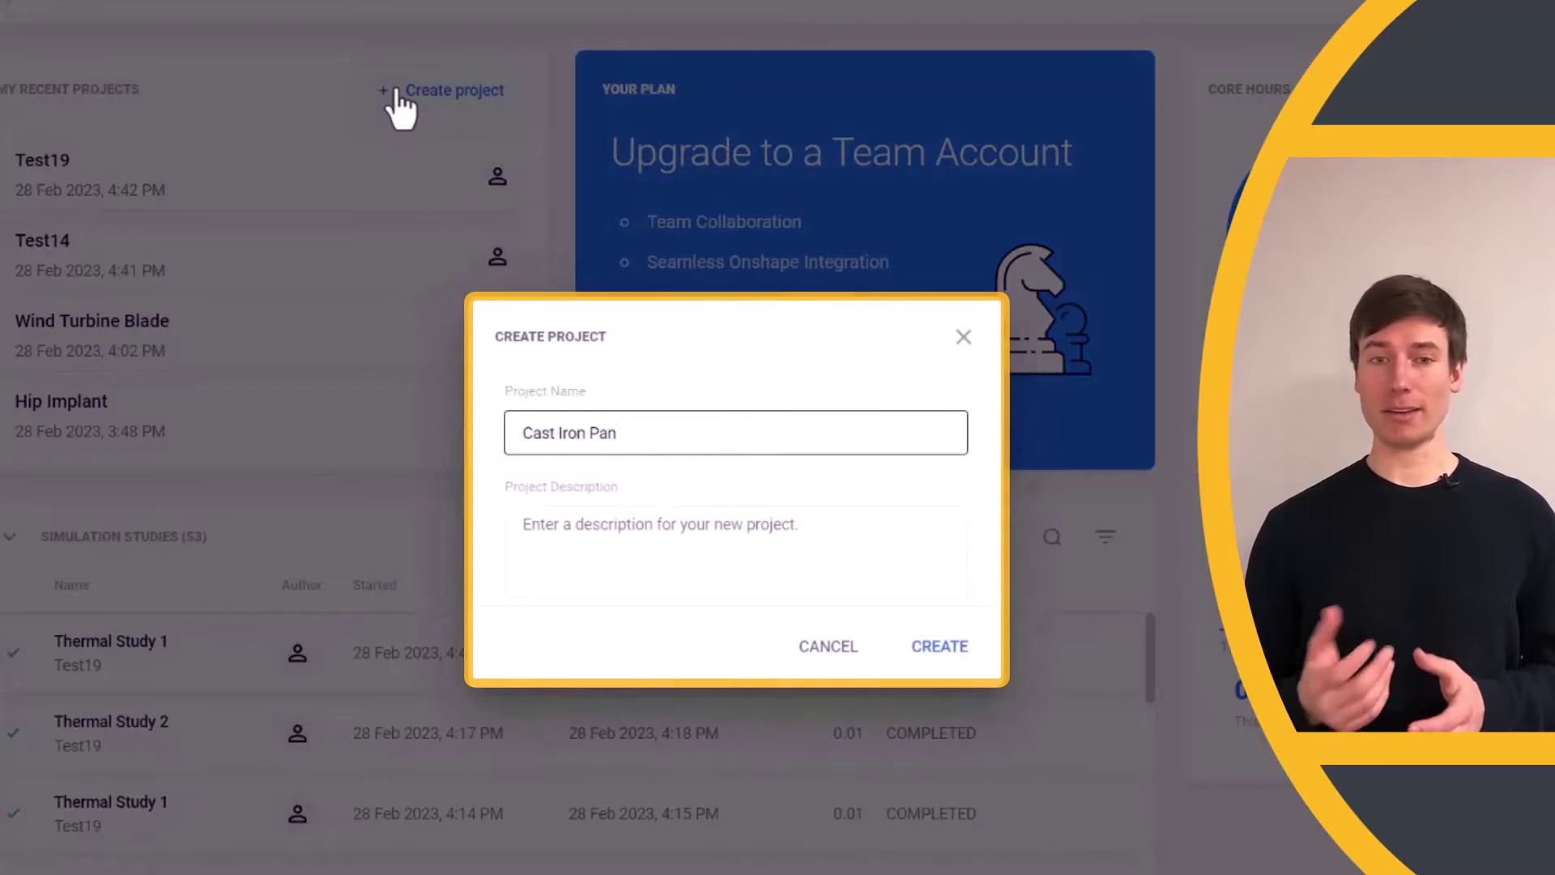
pyautogui.press('Return')
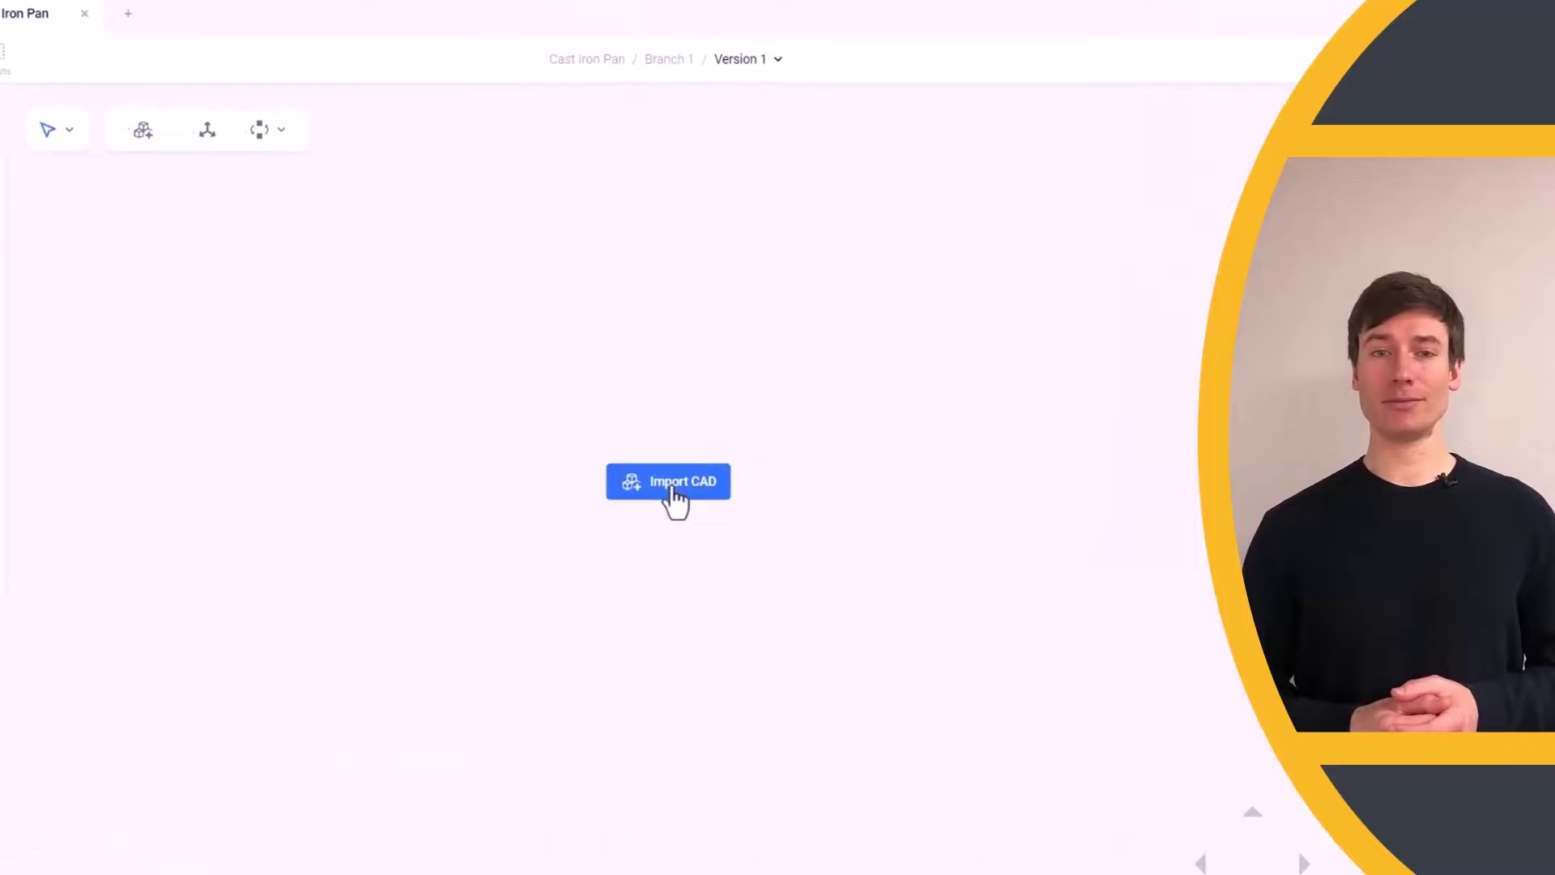
# - Upload and import Cast Iron Pan.stp, bringing in Pan, Burner1, Burner2 and Burner3
pyautogui.click(759, 481)
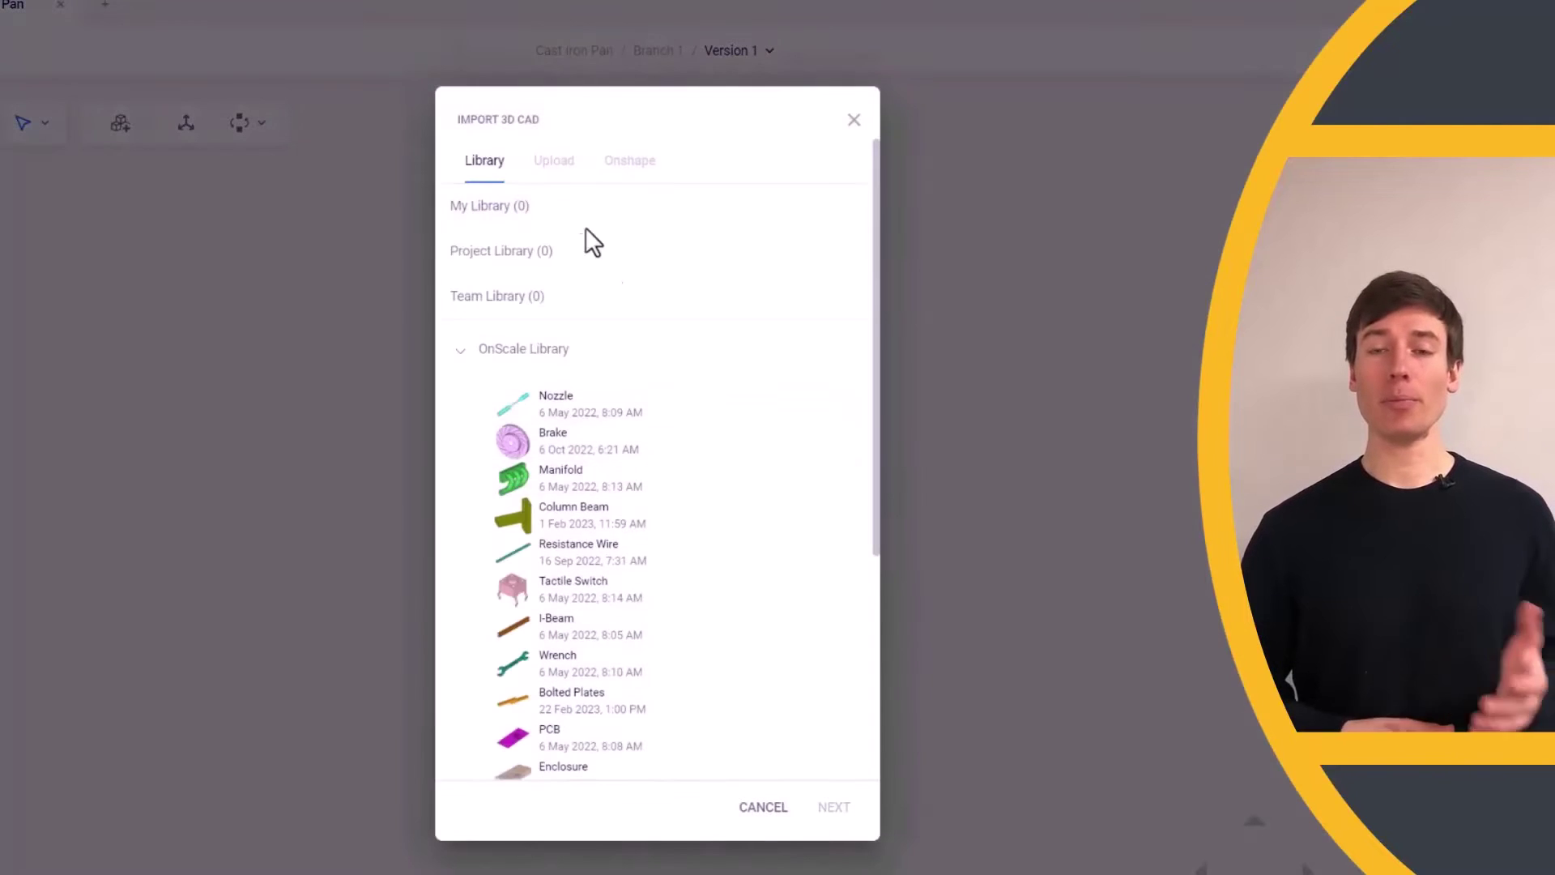
pyautogui.click(553, 161)
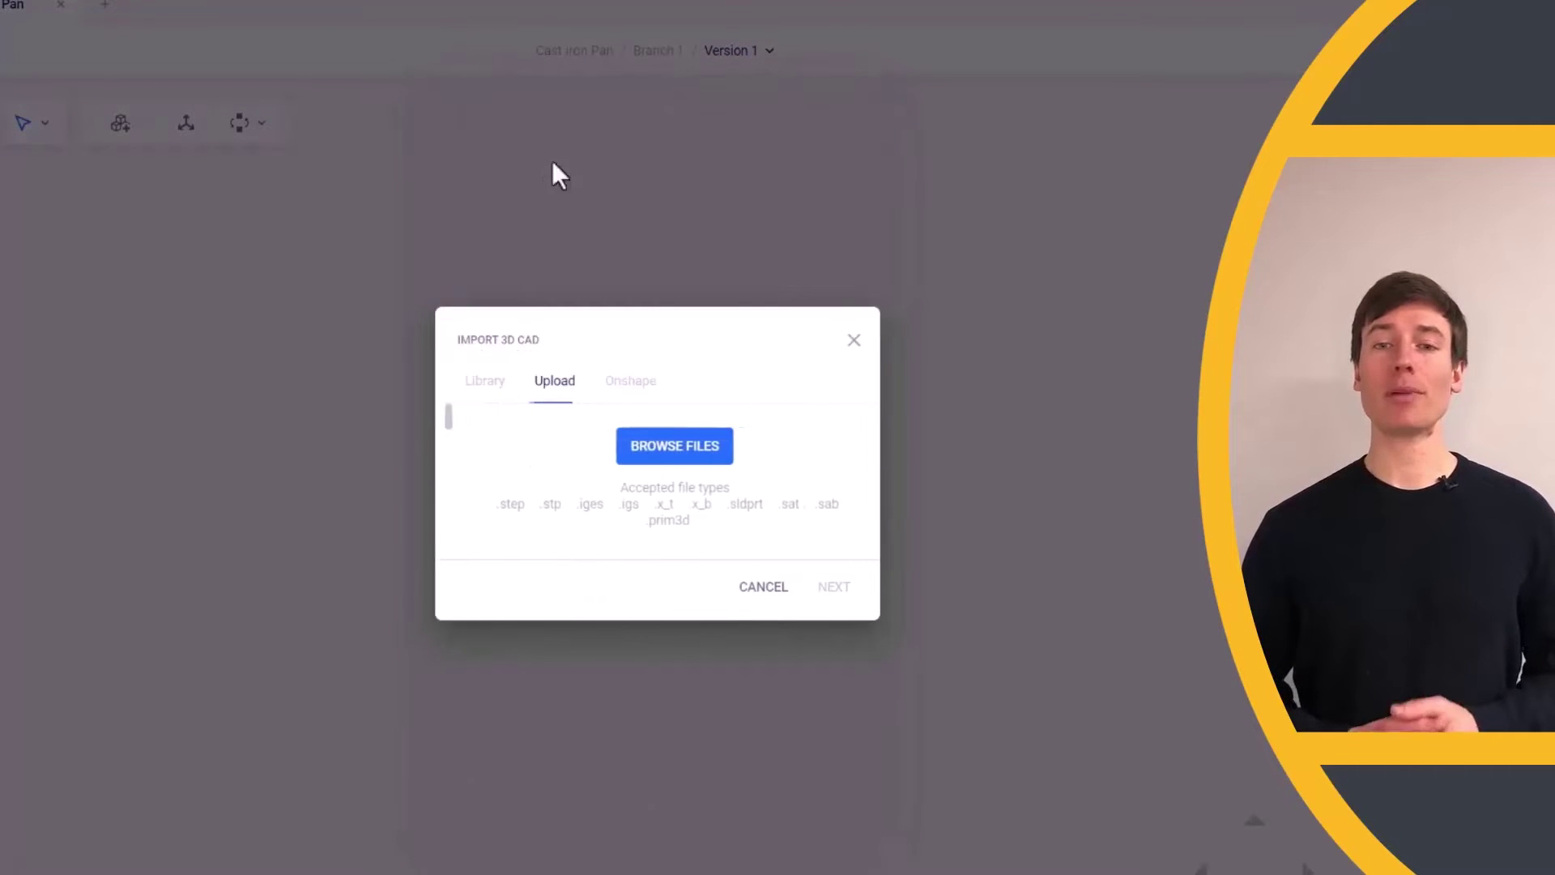
pyautogui.click(619, 450)
pyautogui.click(24, 136)
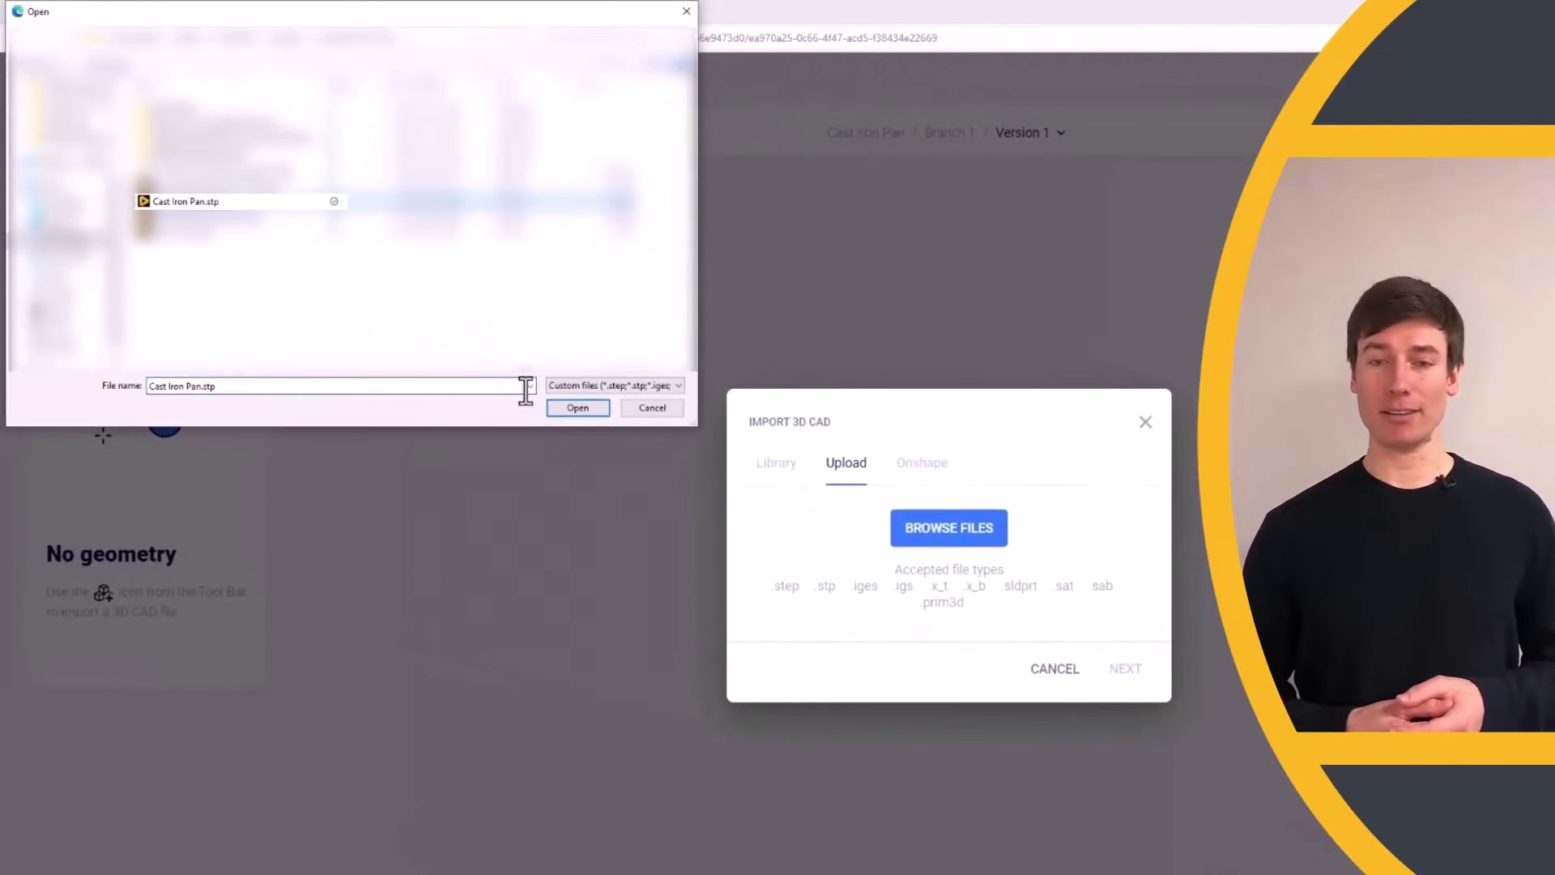
pyautogui.click(356, 346)
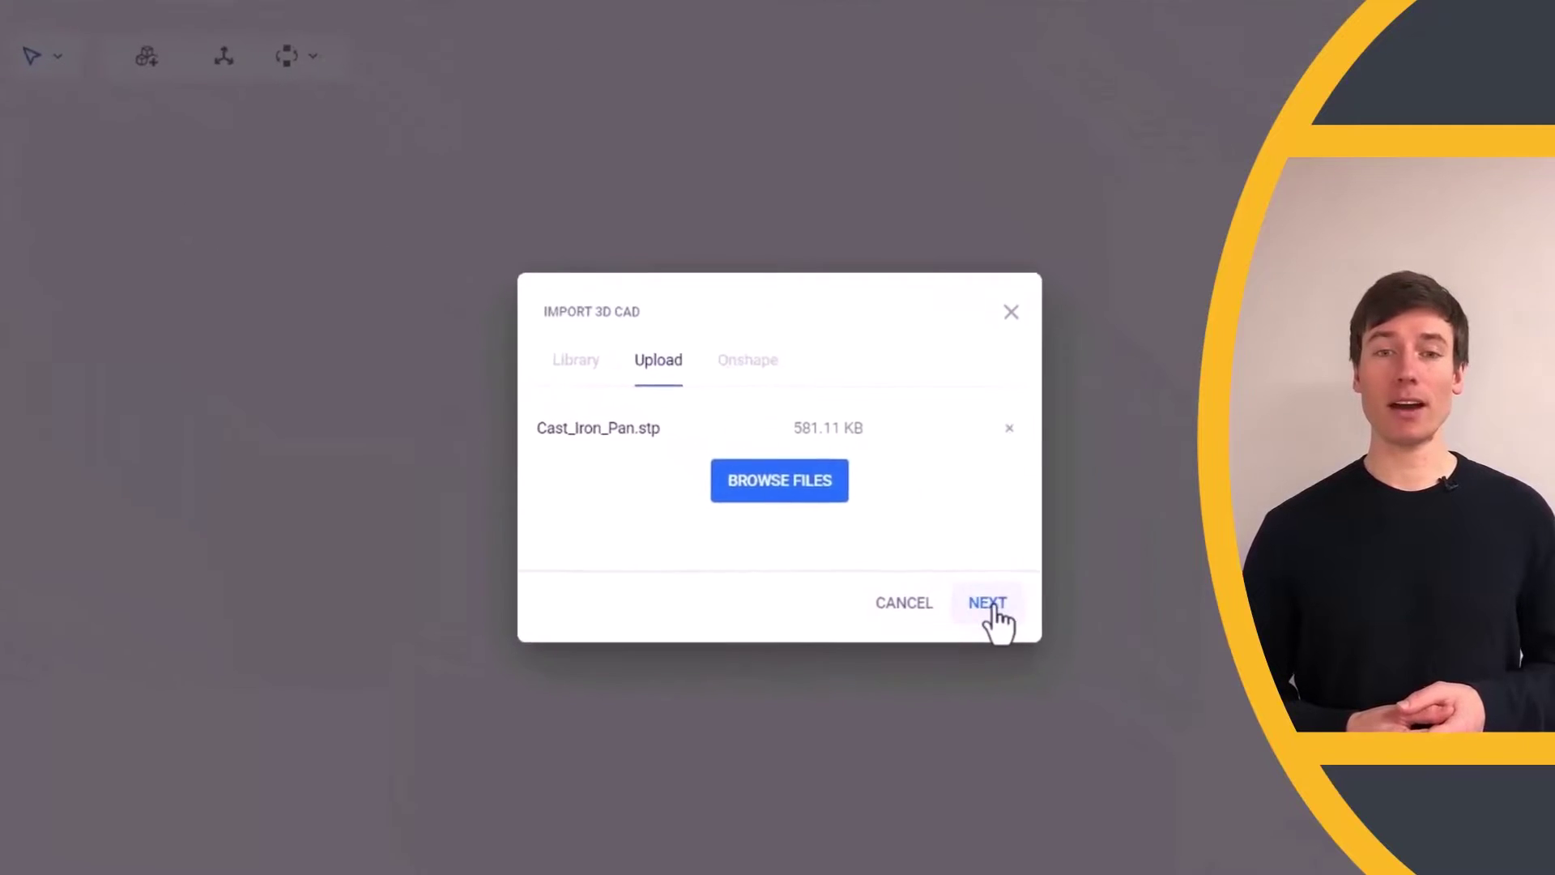
pyautogui.click(1109, 661)
pyautogui.click(980, 602)
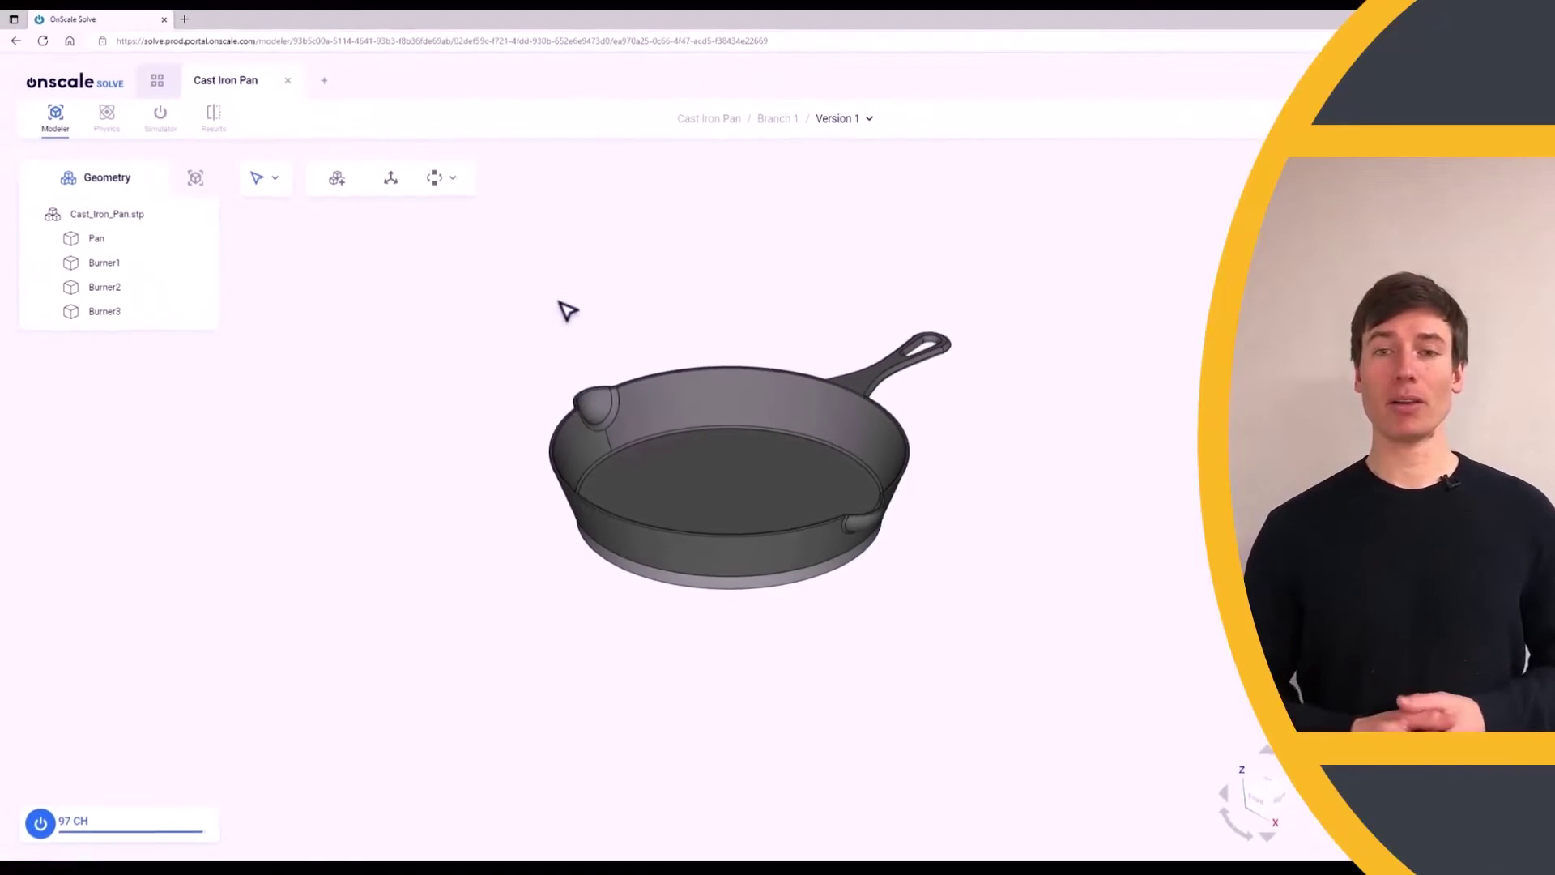
pyautogui.scroll(5, 810, 332)
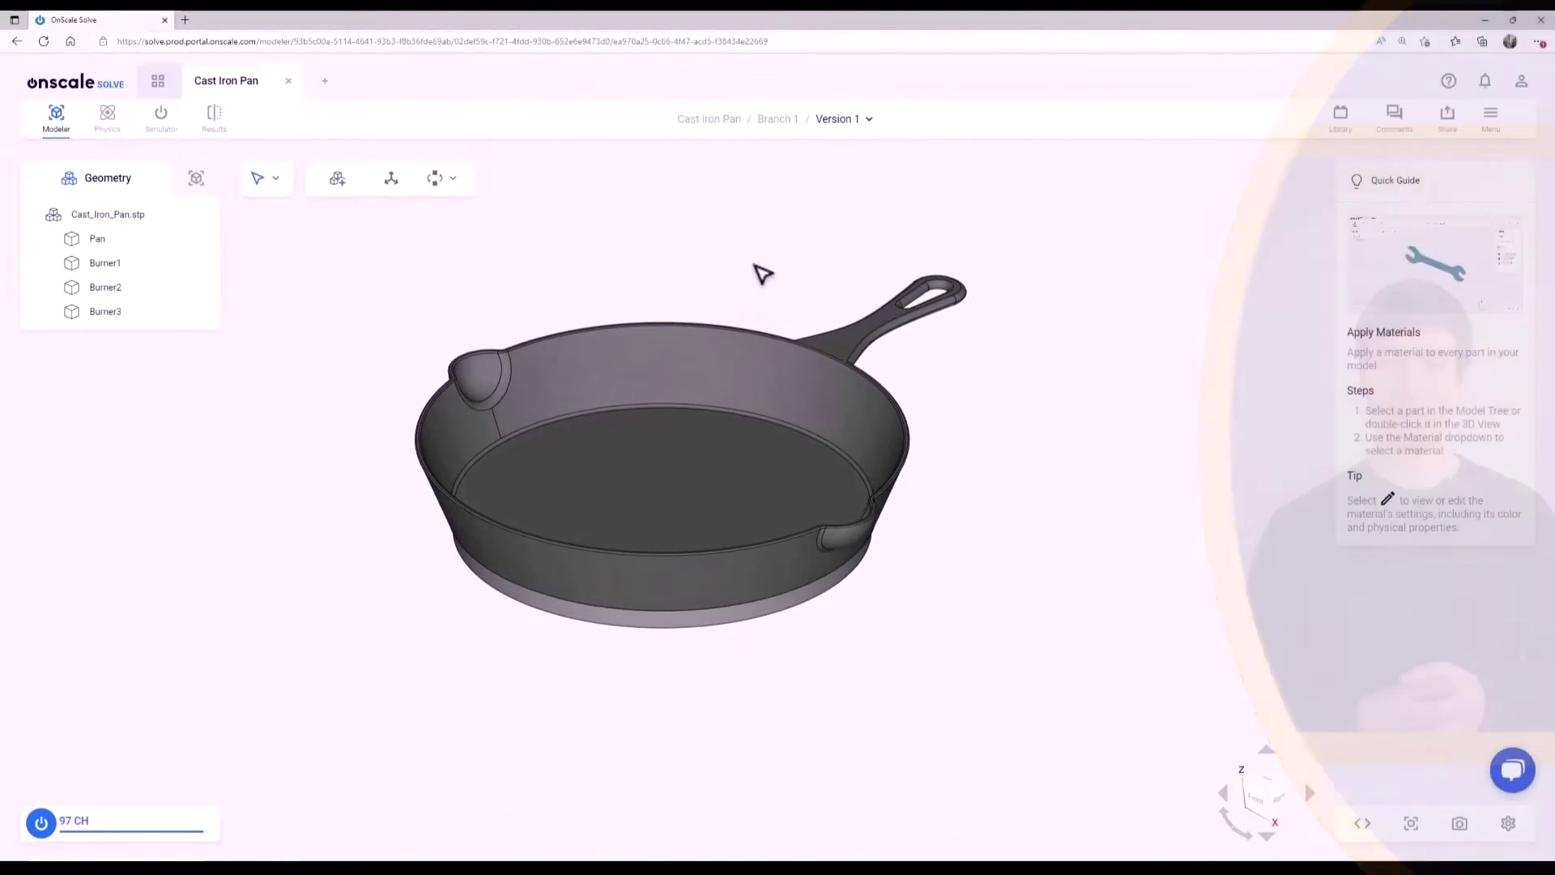
# - Assign Cast iron as the material of the Pan part
pyautogui.click(101, 239)
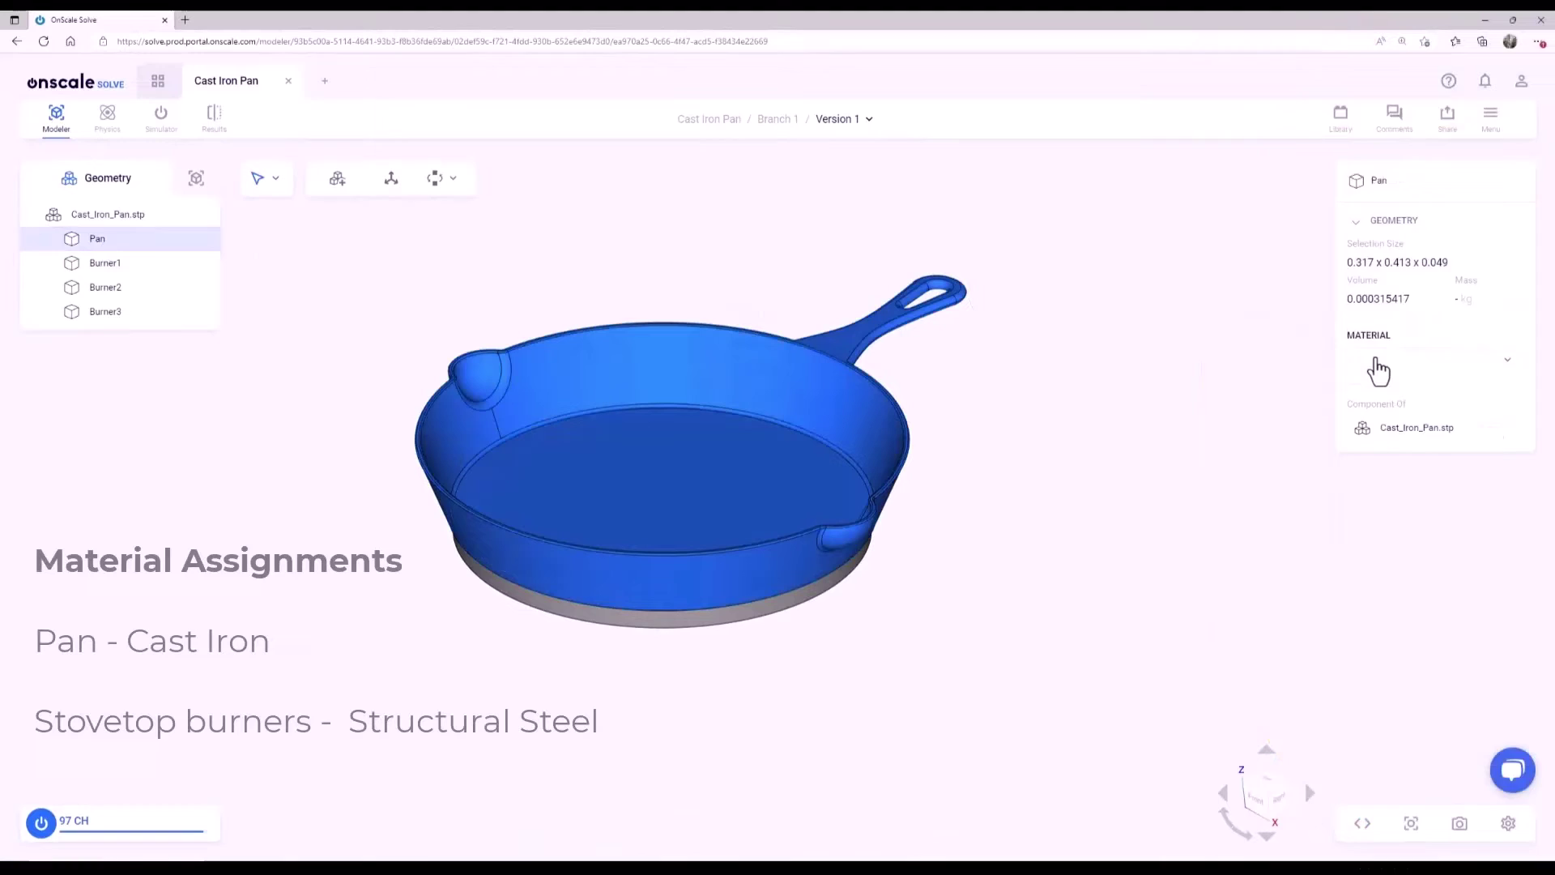
pyautogui.click(1377, 363)
pyautogui.scroll(-2, 1432, 446)
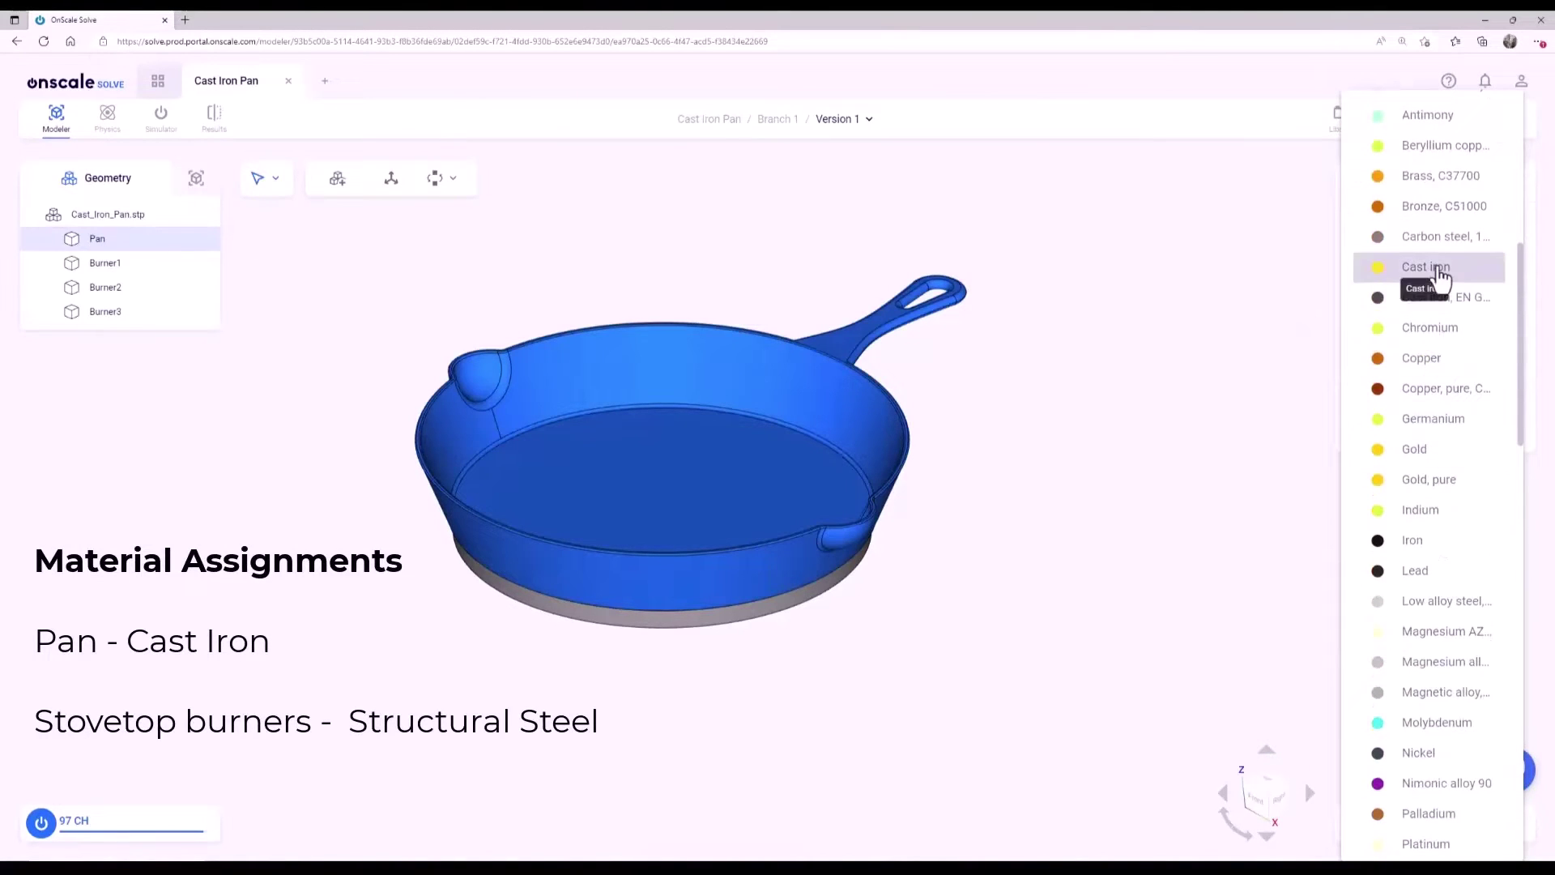
pyautogui.click(1412, 265)
# - Assign Structural steel to Burner1, Burner2 and Burner3 together
pyautogui.click(43, 178)
pyautogui.click(121, 263)
pyautogui.keyDown('shift'); pyautogui.click(138, 311); pyautogui.keyUp('shift')
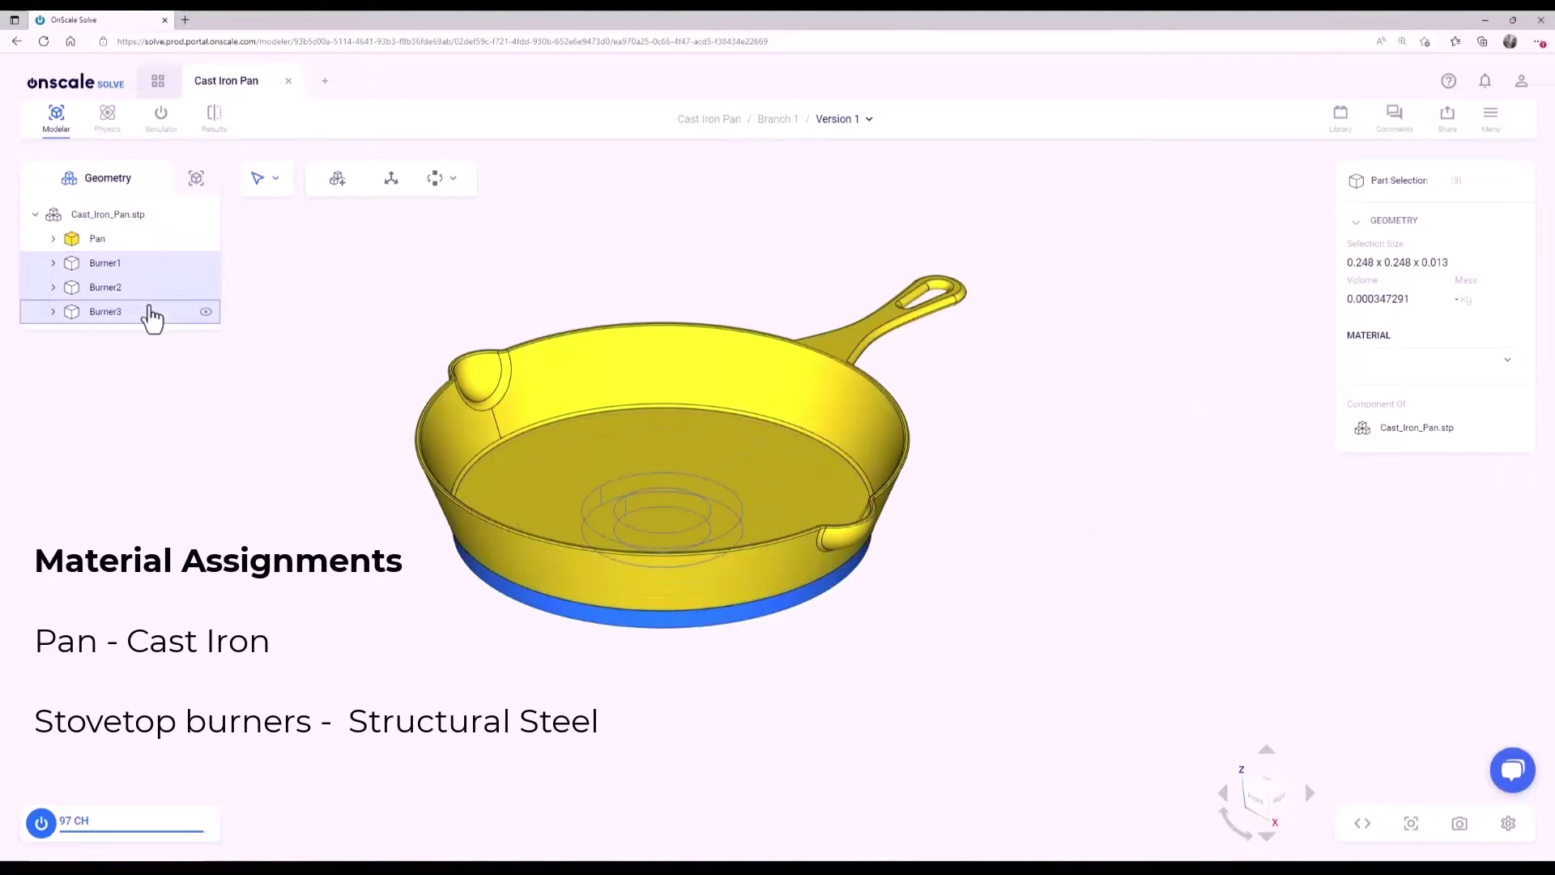
pyautogui.click(1435, 355)
pyautogui.scroll(-10, 1451, 461)
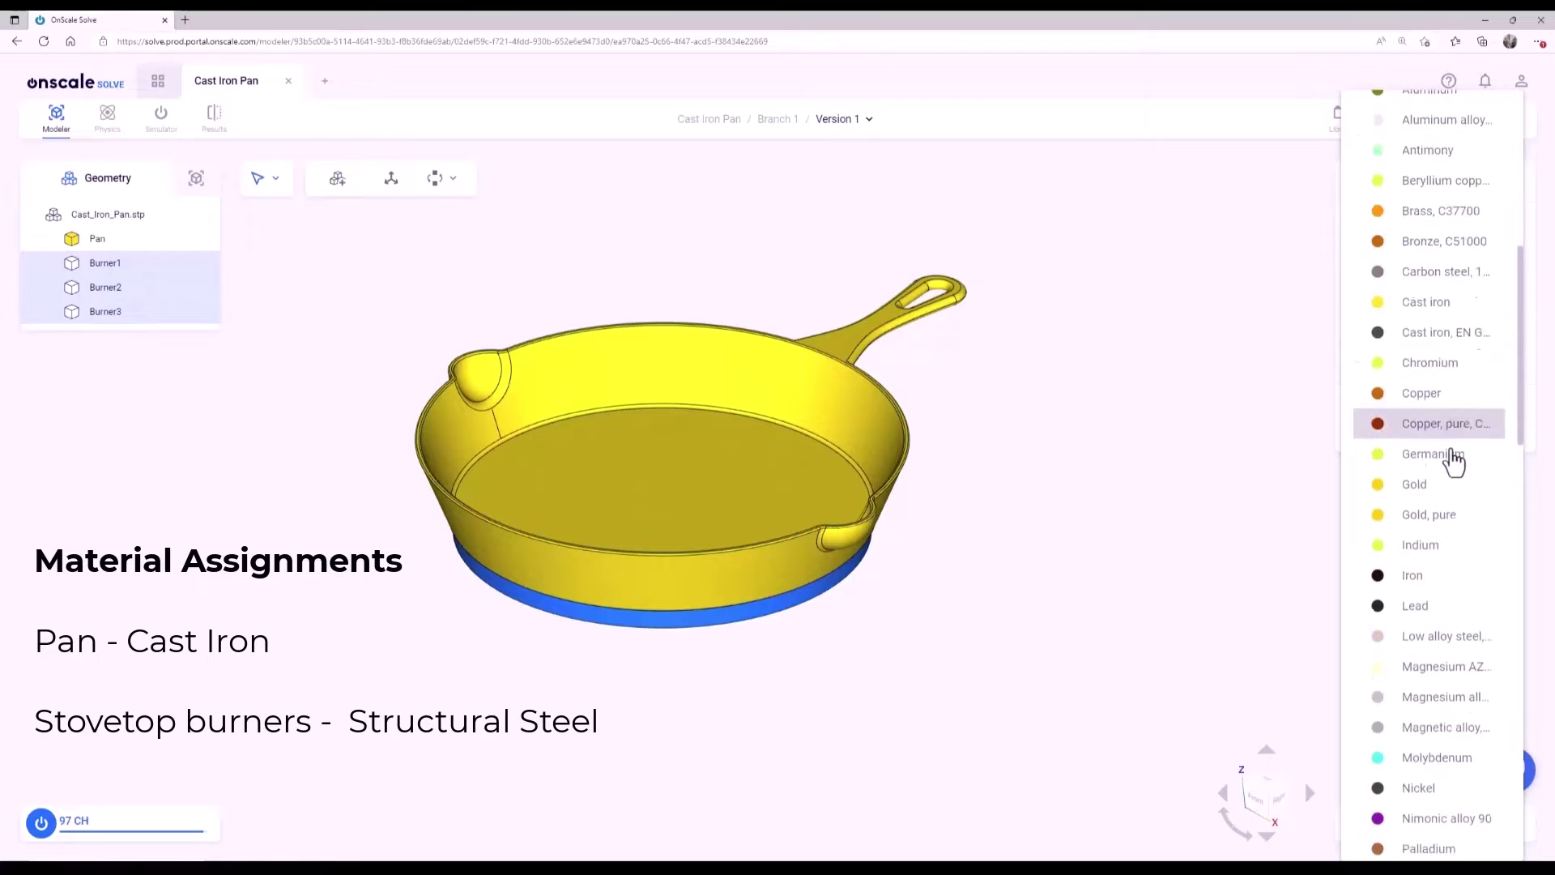
pyautogui.click(1452, 595)
pyautogui.click(1446, 635)
pyautogui.moveTo(1035, 403); pyautogui.dragTo(1007, 401)
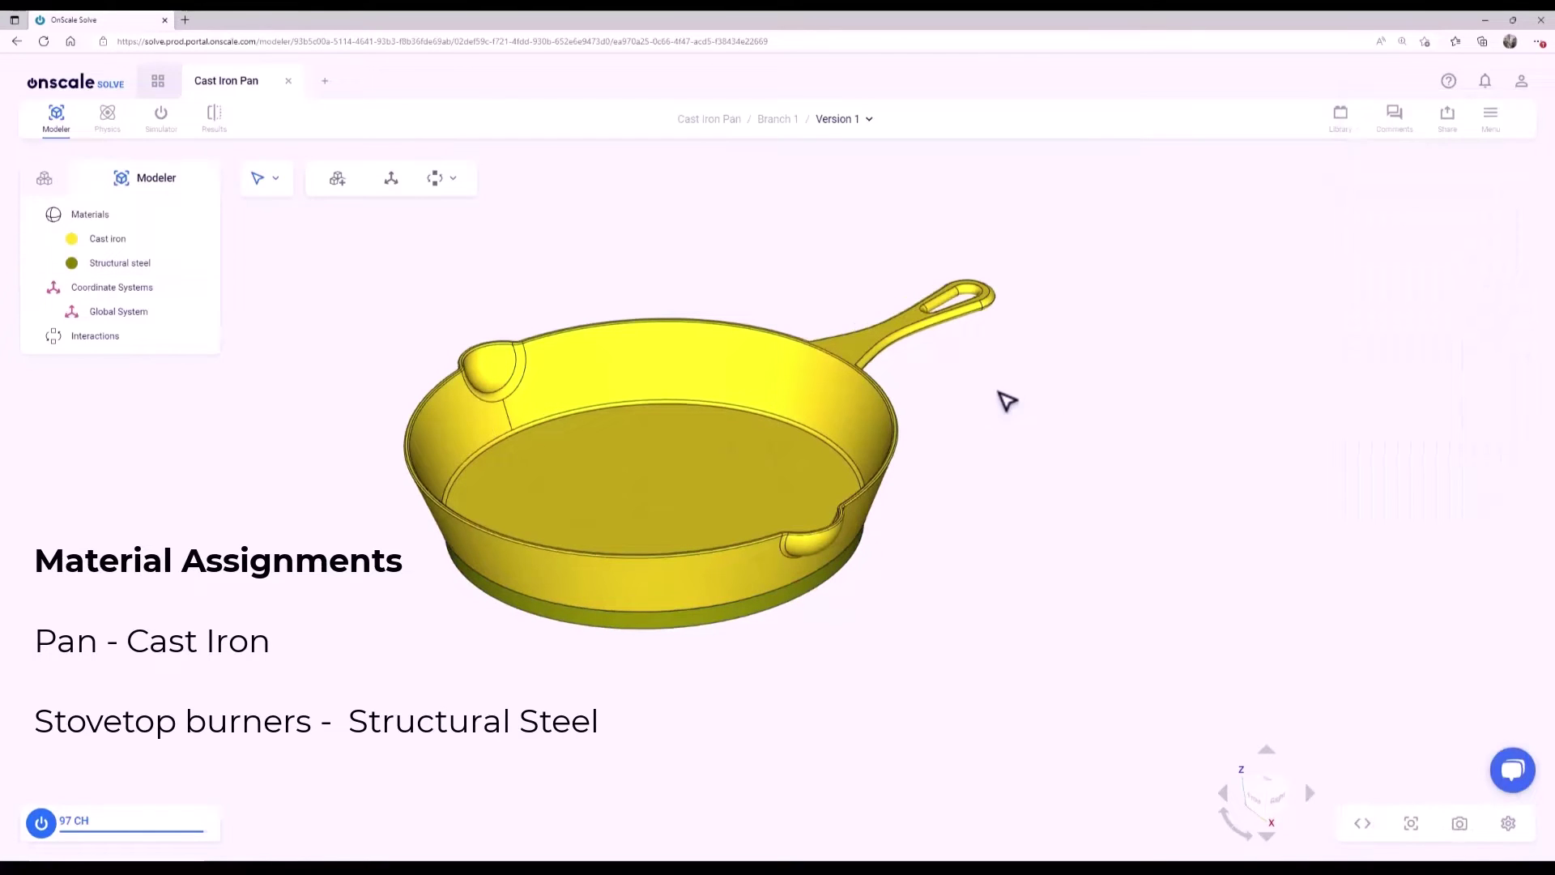
# - In Physics, turn off Mechanical and turn on Thermal physics
pyautogui.click(110, 122)
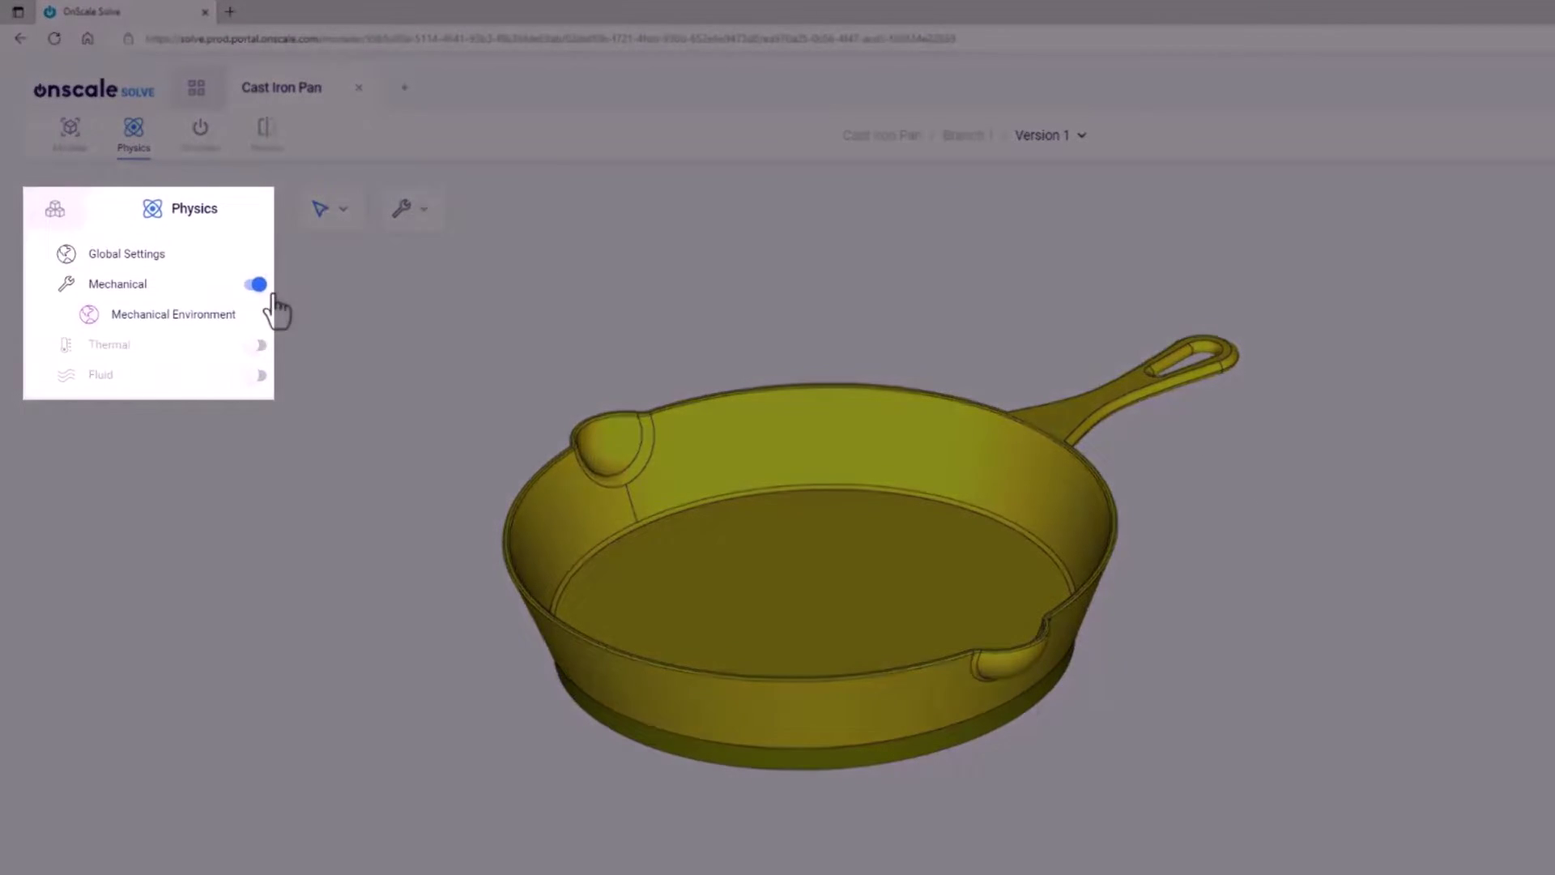
pyautogui.click(257, 285)
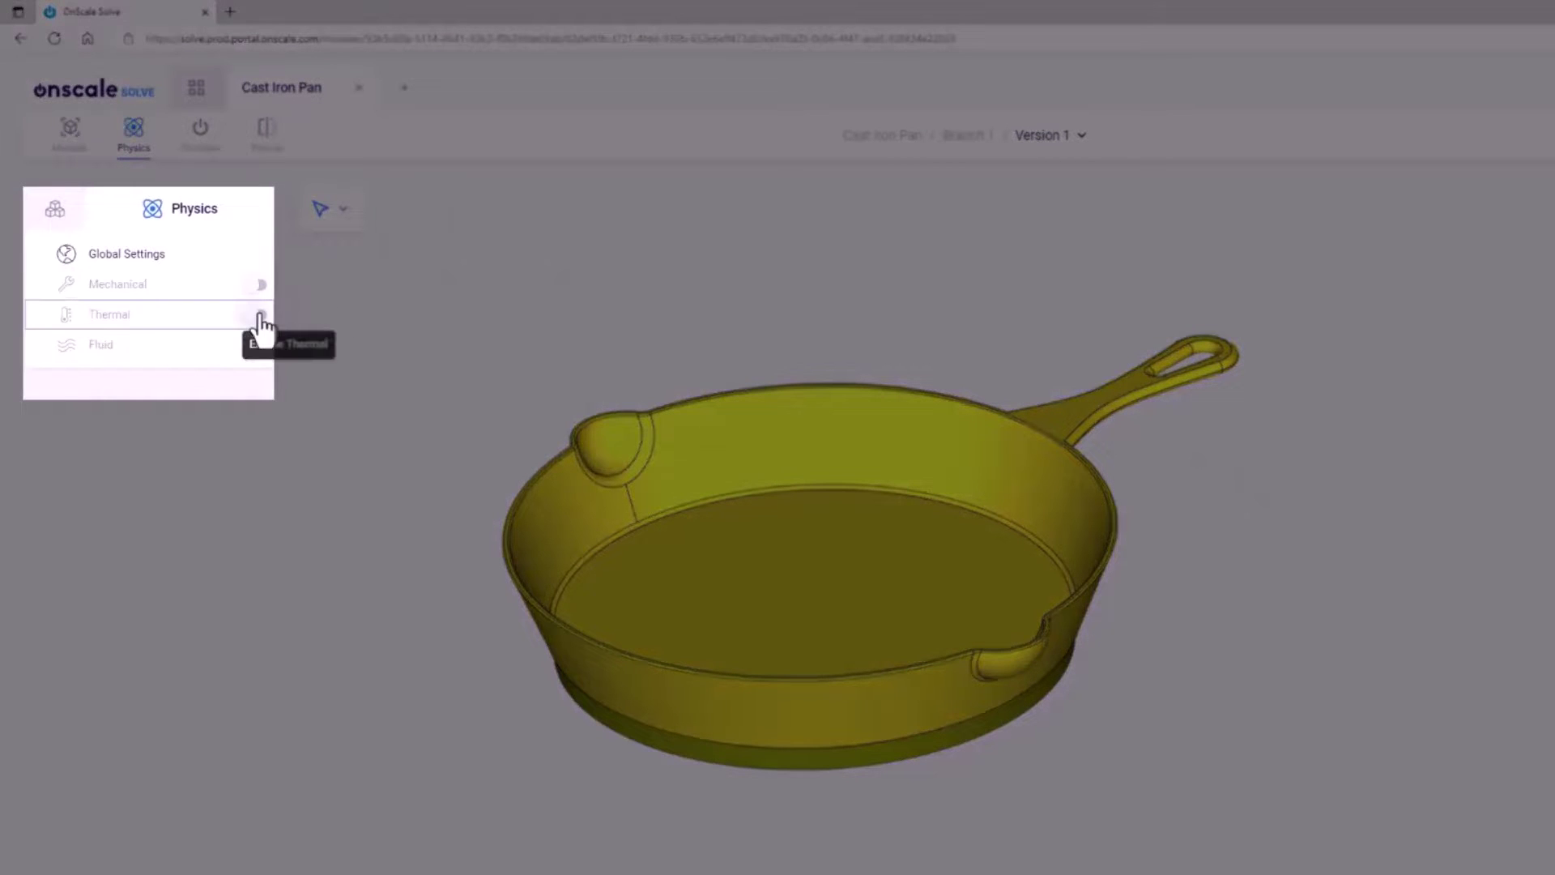
pyautogui.click(258, 316)
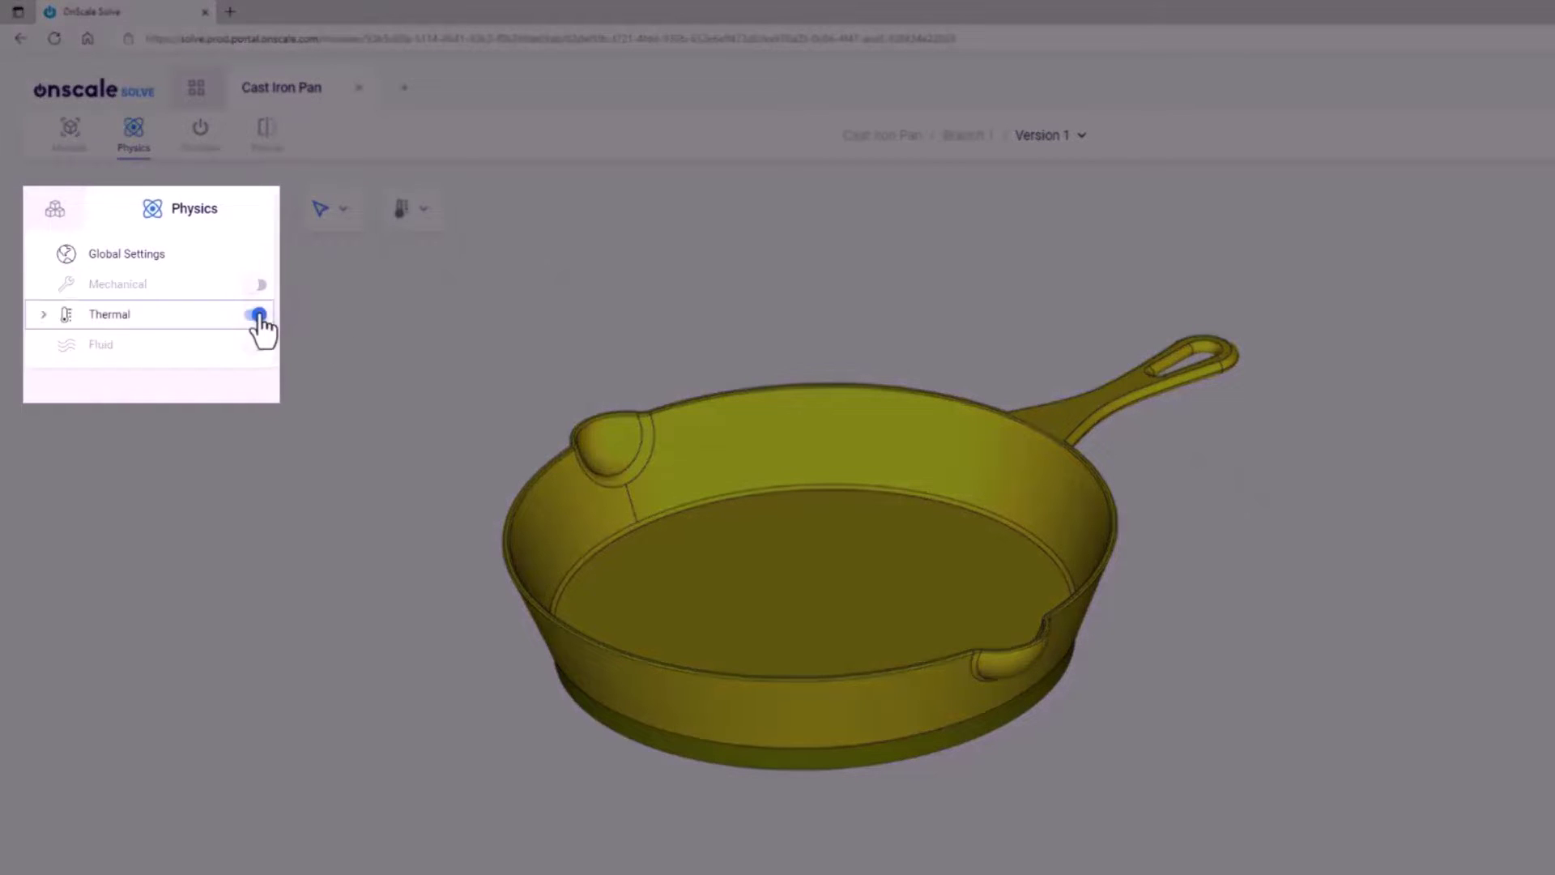
# - Add a 600 W total Power load on Burner1, Burner2 and Burner3
pyautogui.click(422, 218)
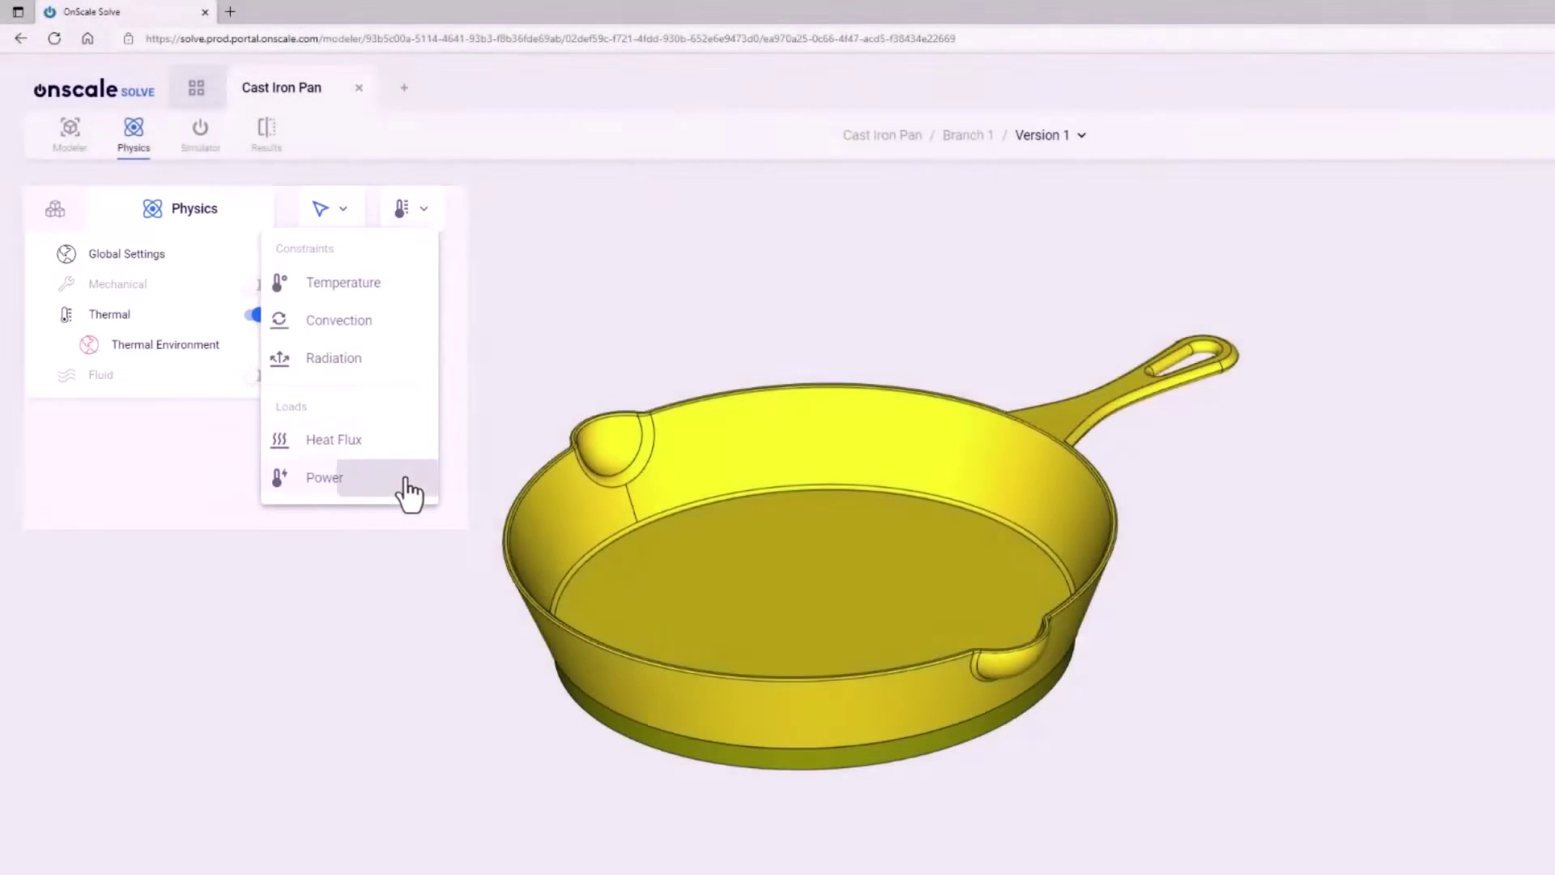
pyautogui.click(411, 488)
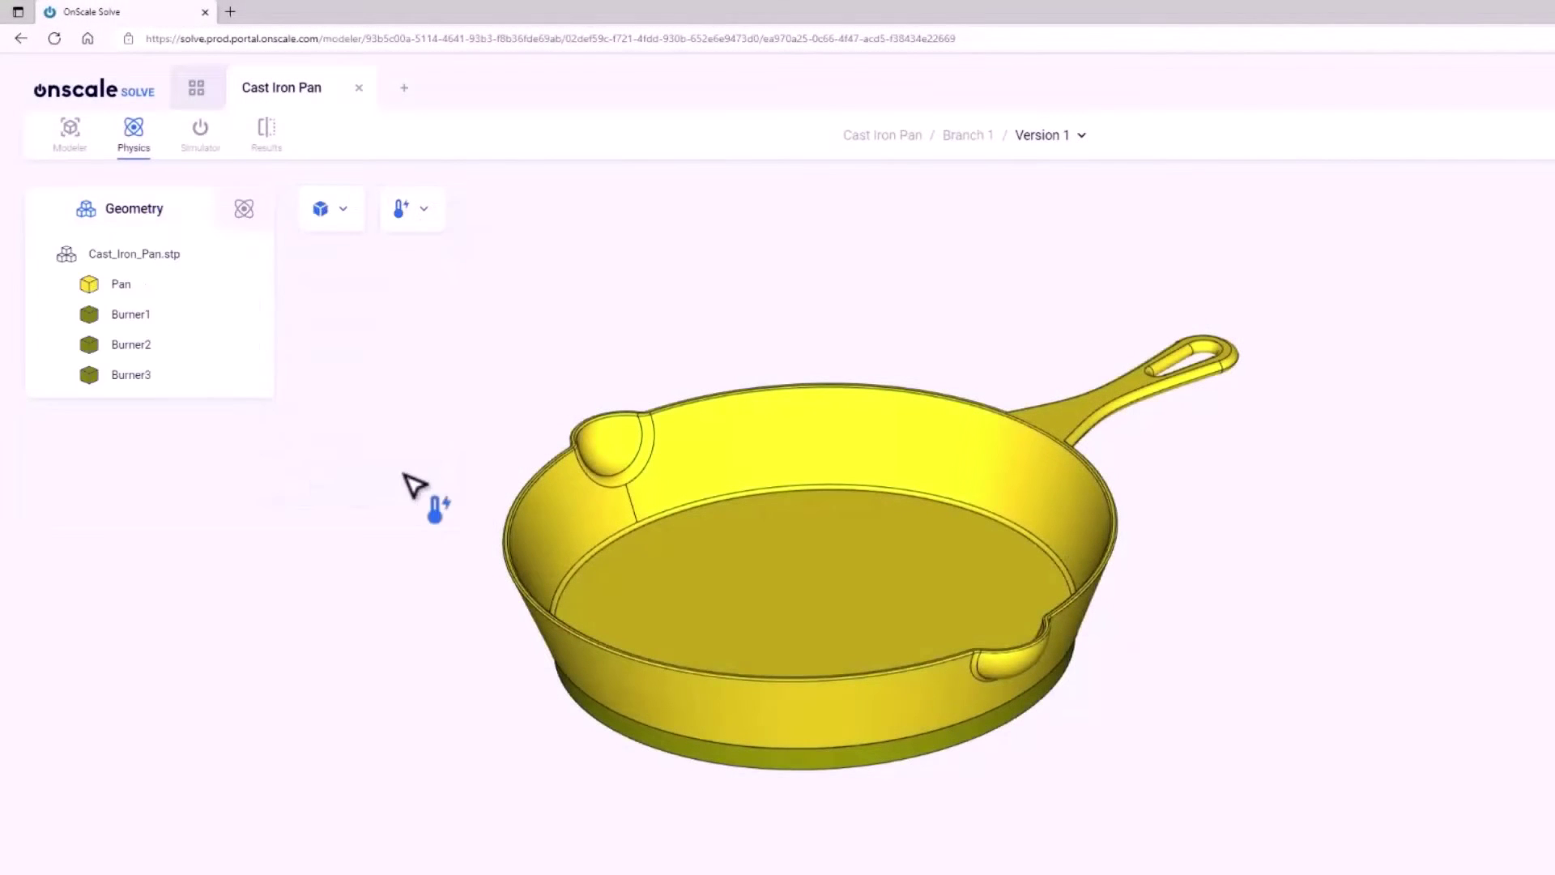
pyautogui.click(179, 320)
pyautogui.keyDown('shift'); pyautogui.click(180, 377); pyautogui.keyUp('shift')
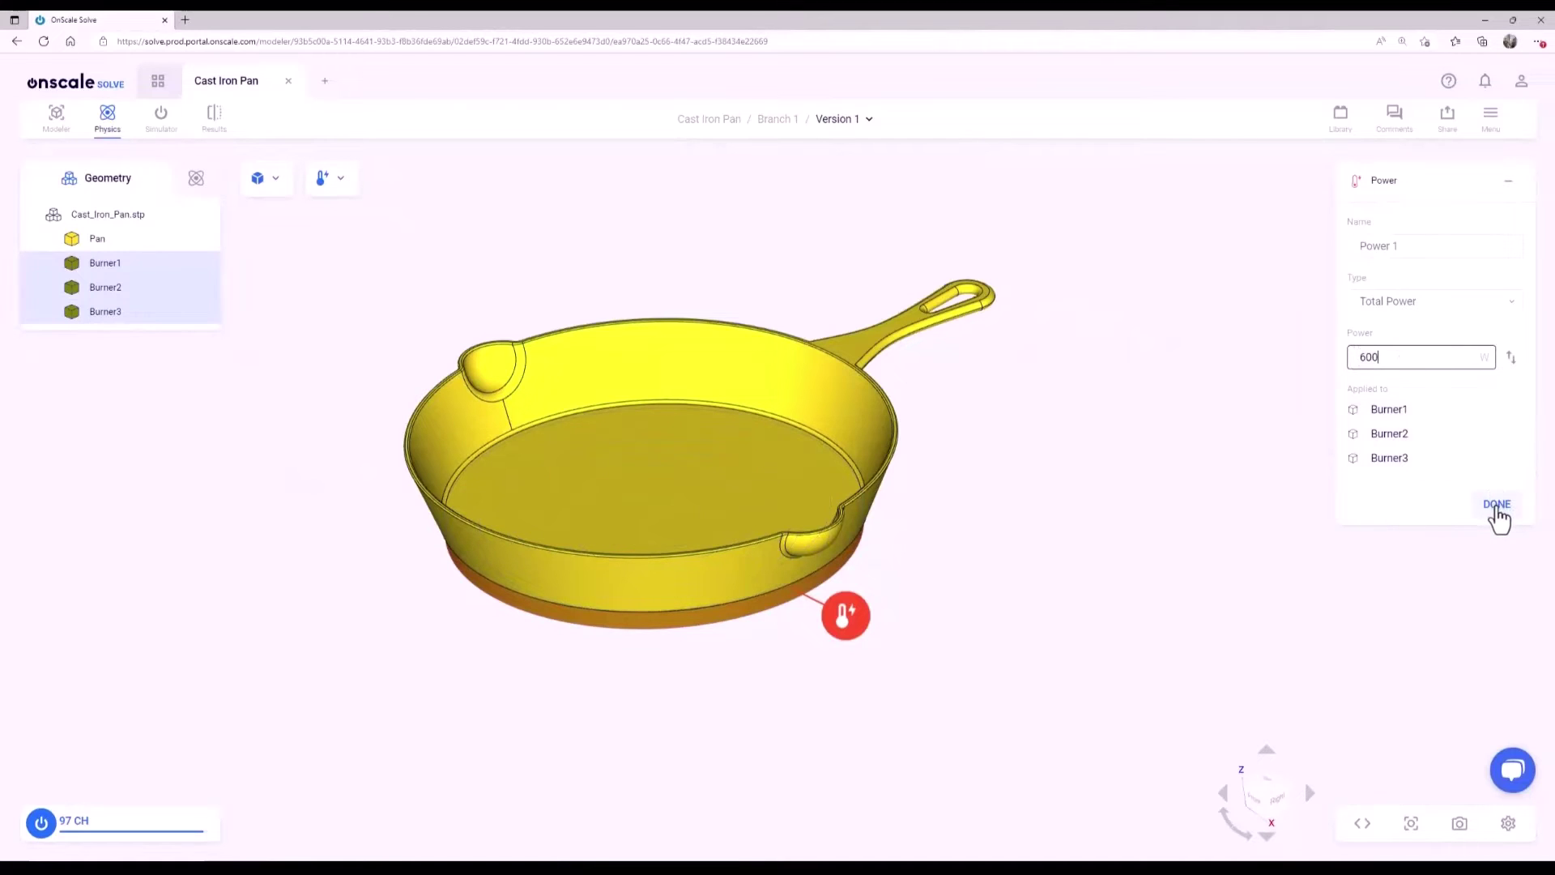
pyautogui.click(1498, 505)
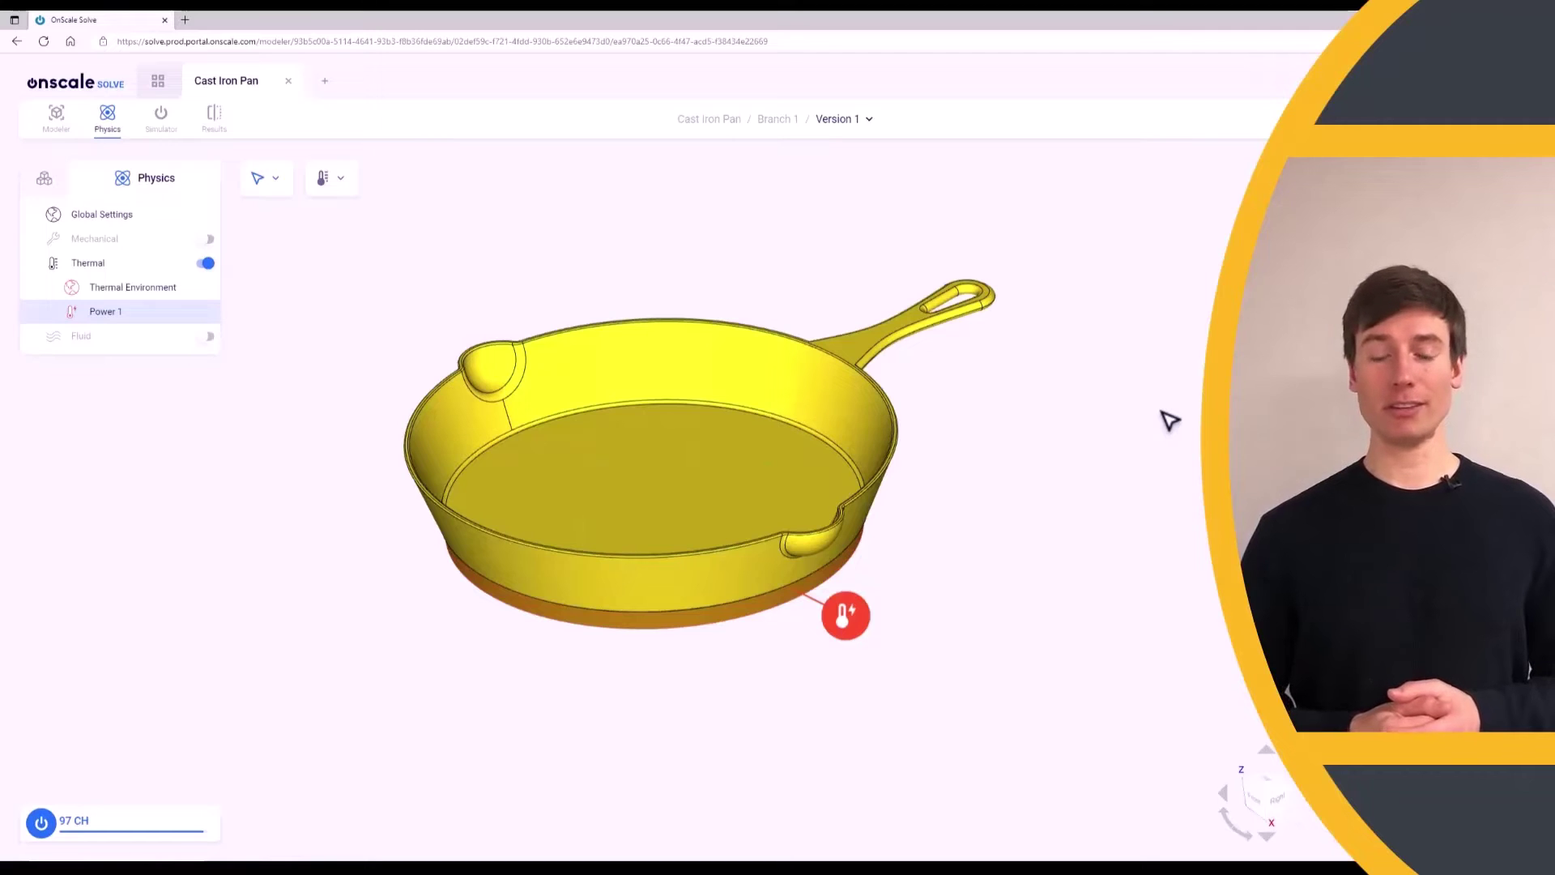
# - Add Convection 1 with coefficient 10 on all Pan faces, 1:50677 through 1:91411
pyautogui.click(1169, 420)
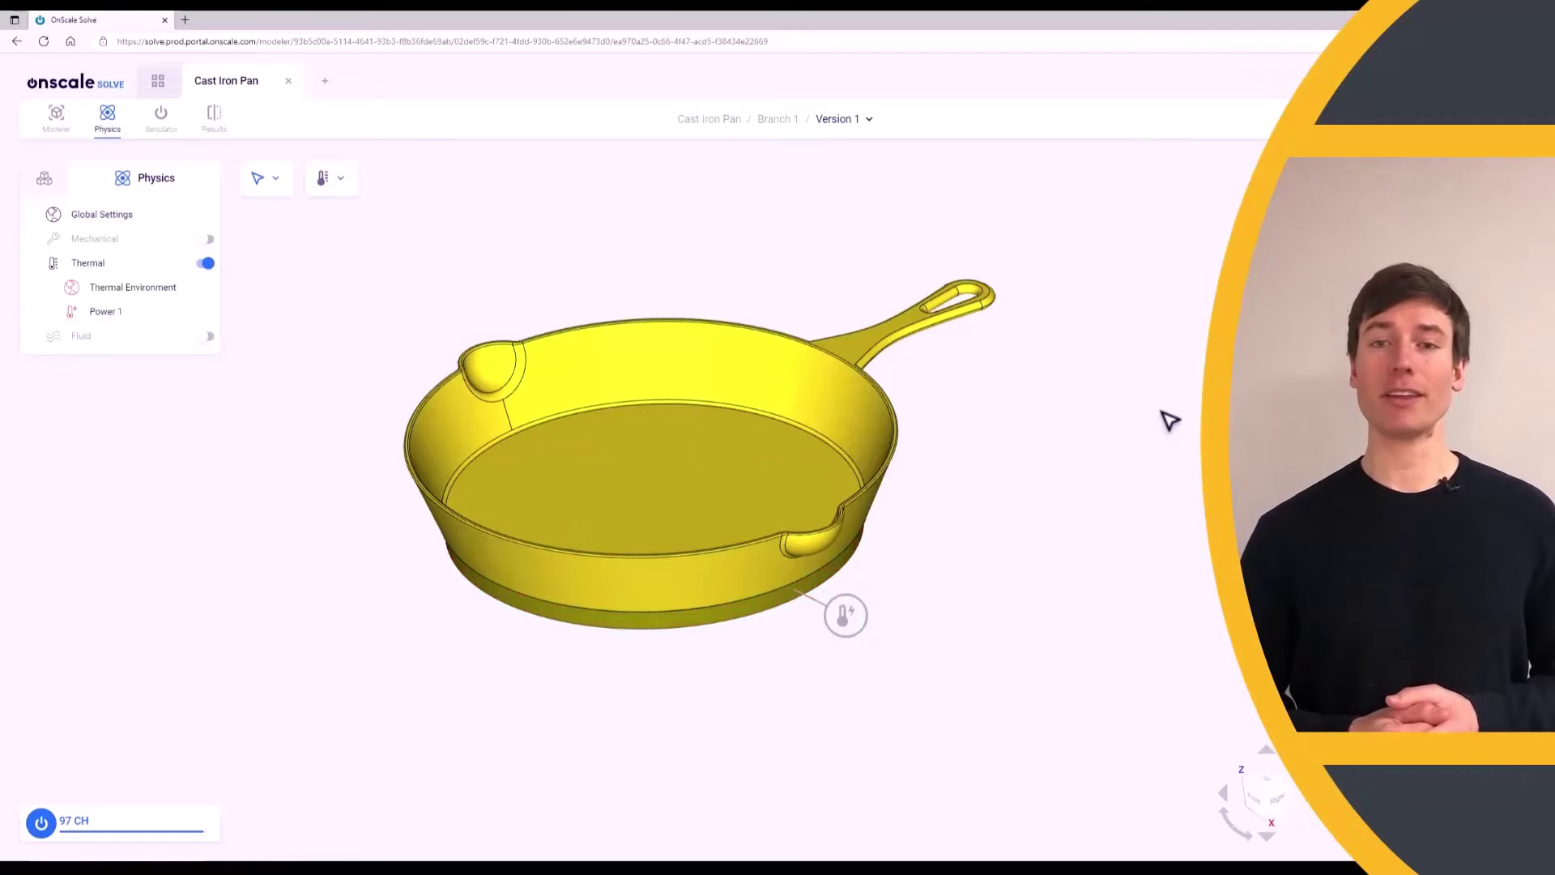
pyautogui.click(341, 179)
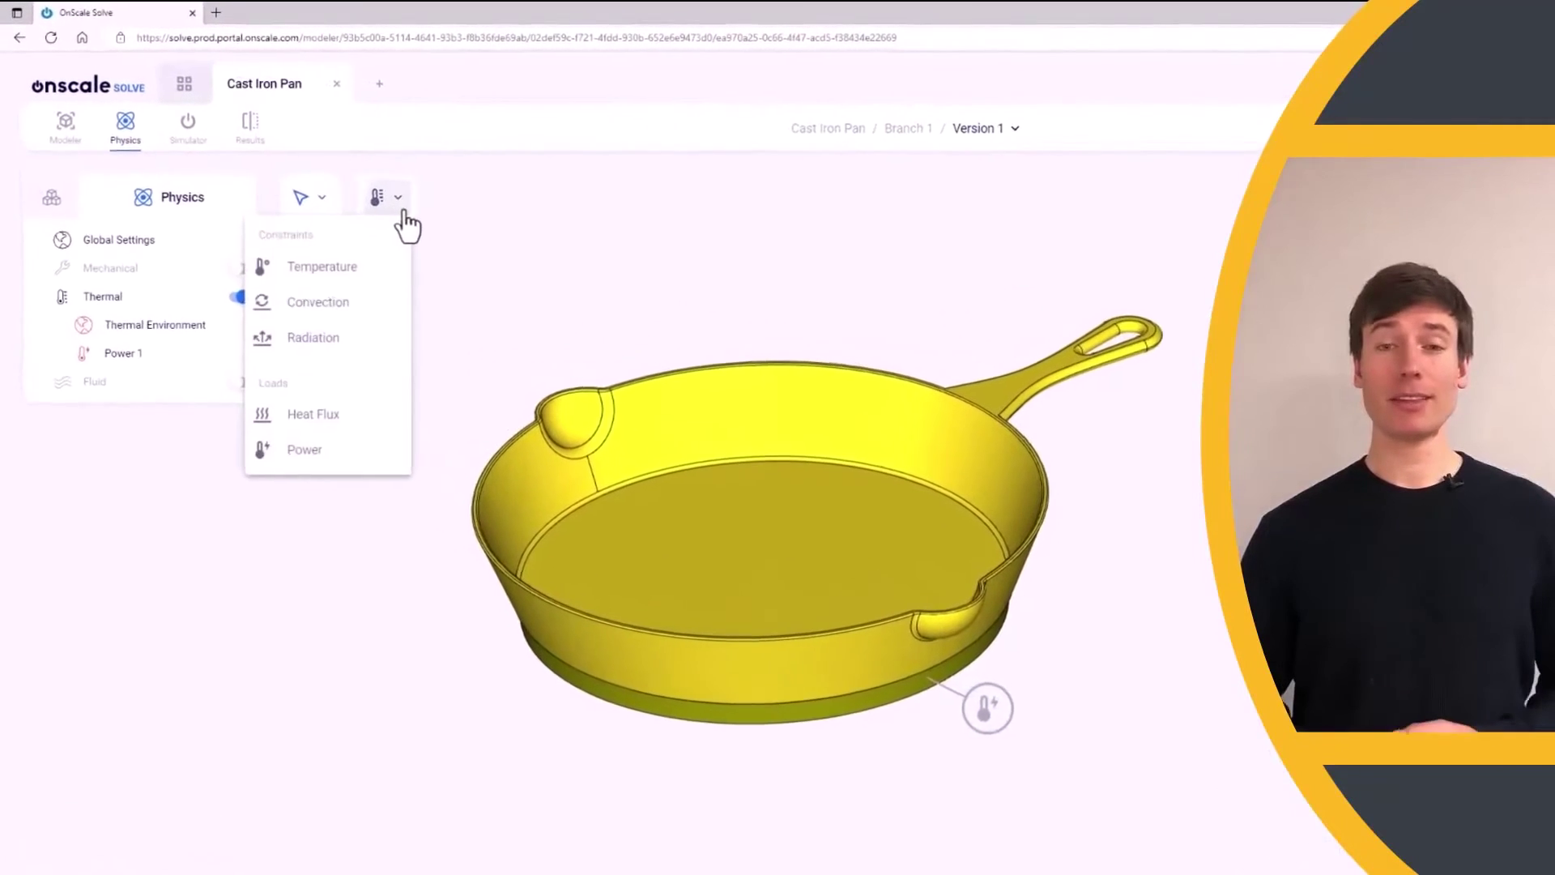
pyautogui.click(391, 306)
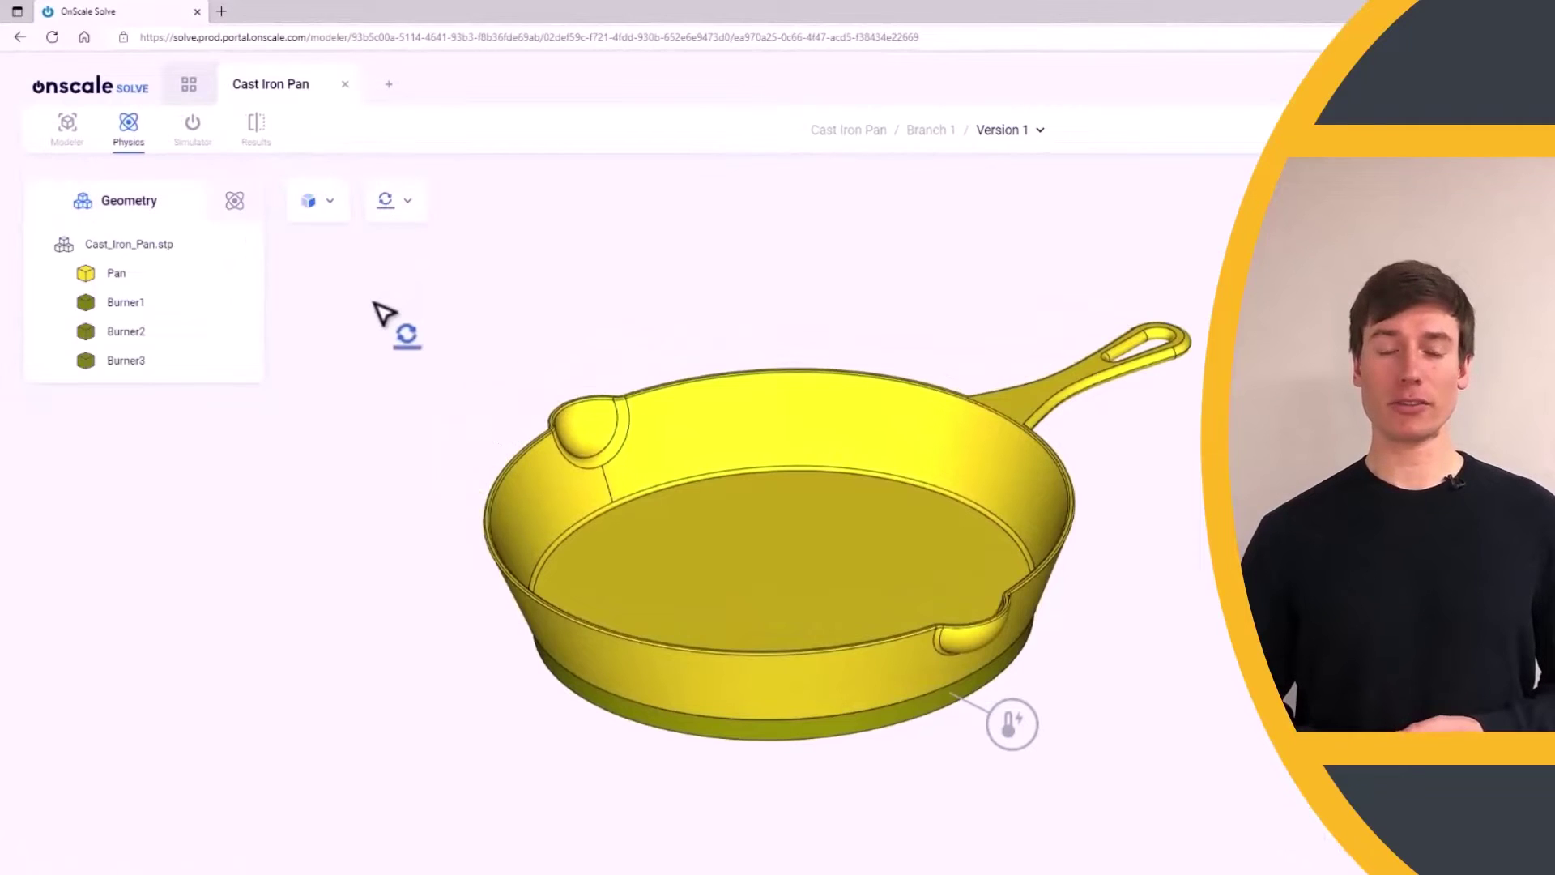
pyautogui.click(63, 274)
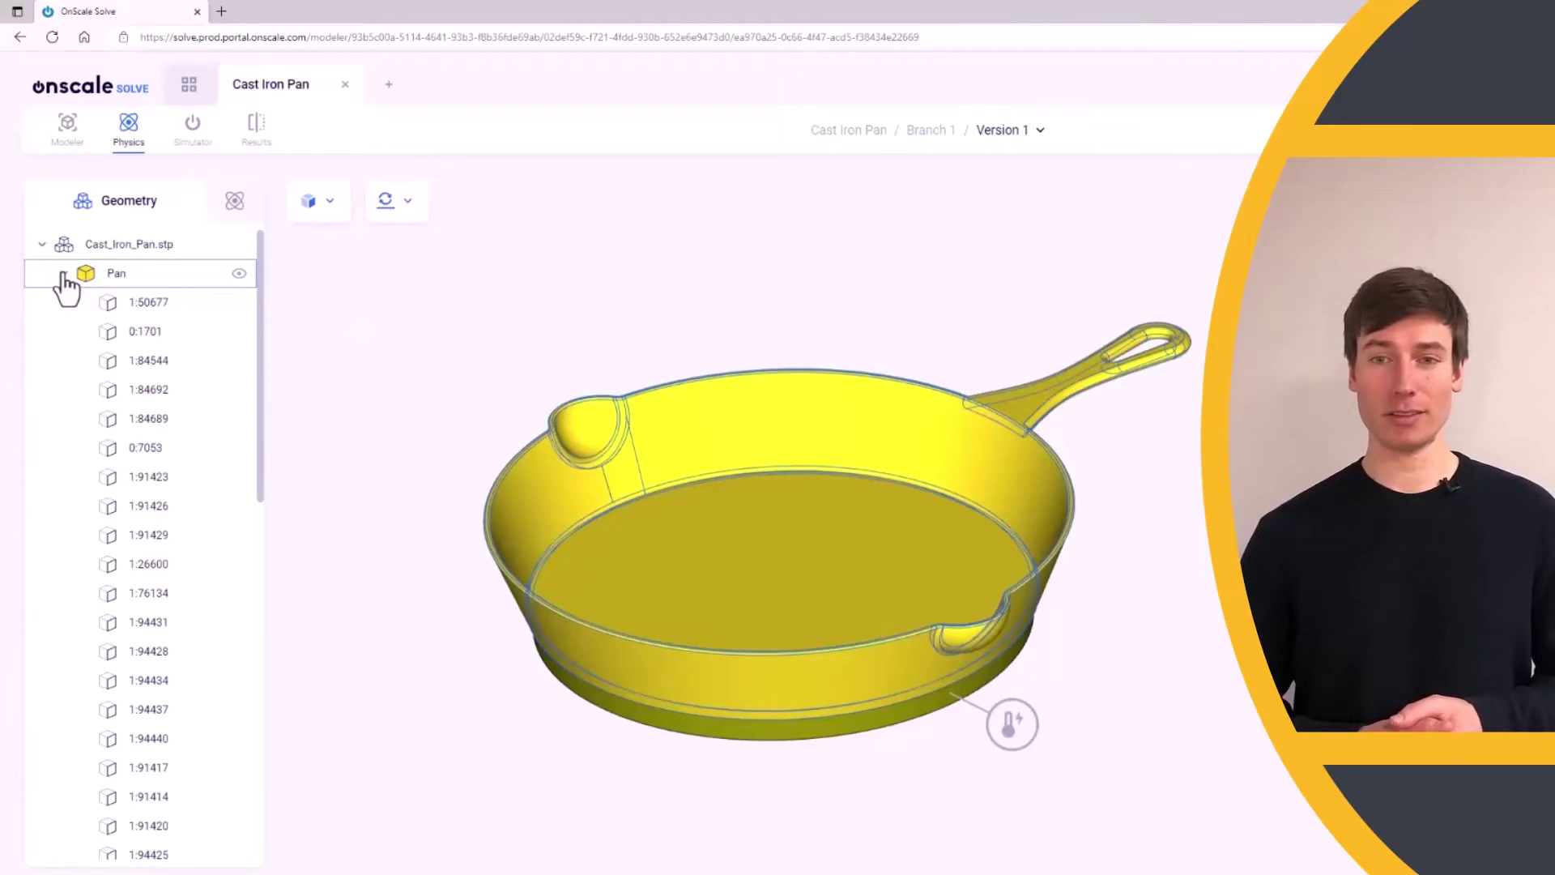
pyautogui.click(158, 306)
pyautogui.moveTo(260, 320); pyautogui.dragTo(263, 680)
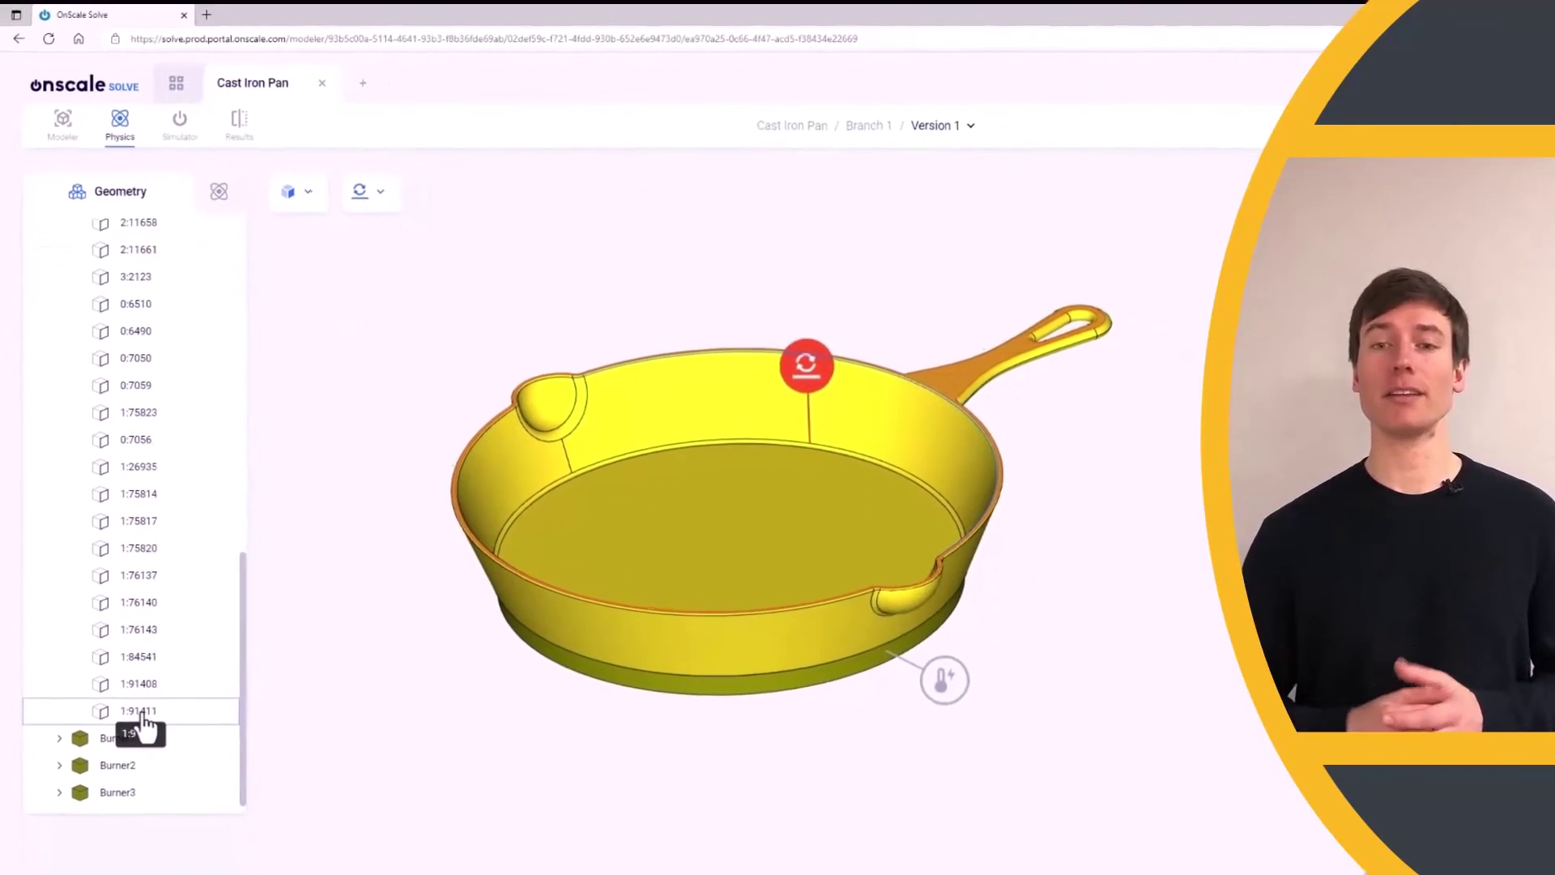
pyautogui.keyDown('shift'); pyautogui.click(148, 756); pyautogui.keyUp('shift')
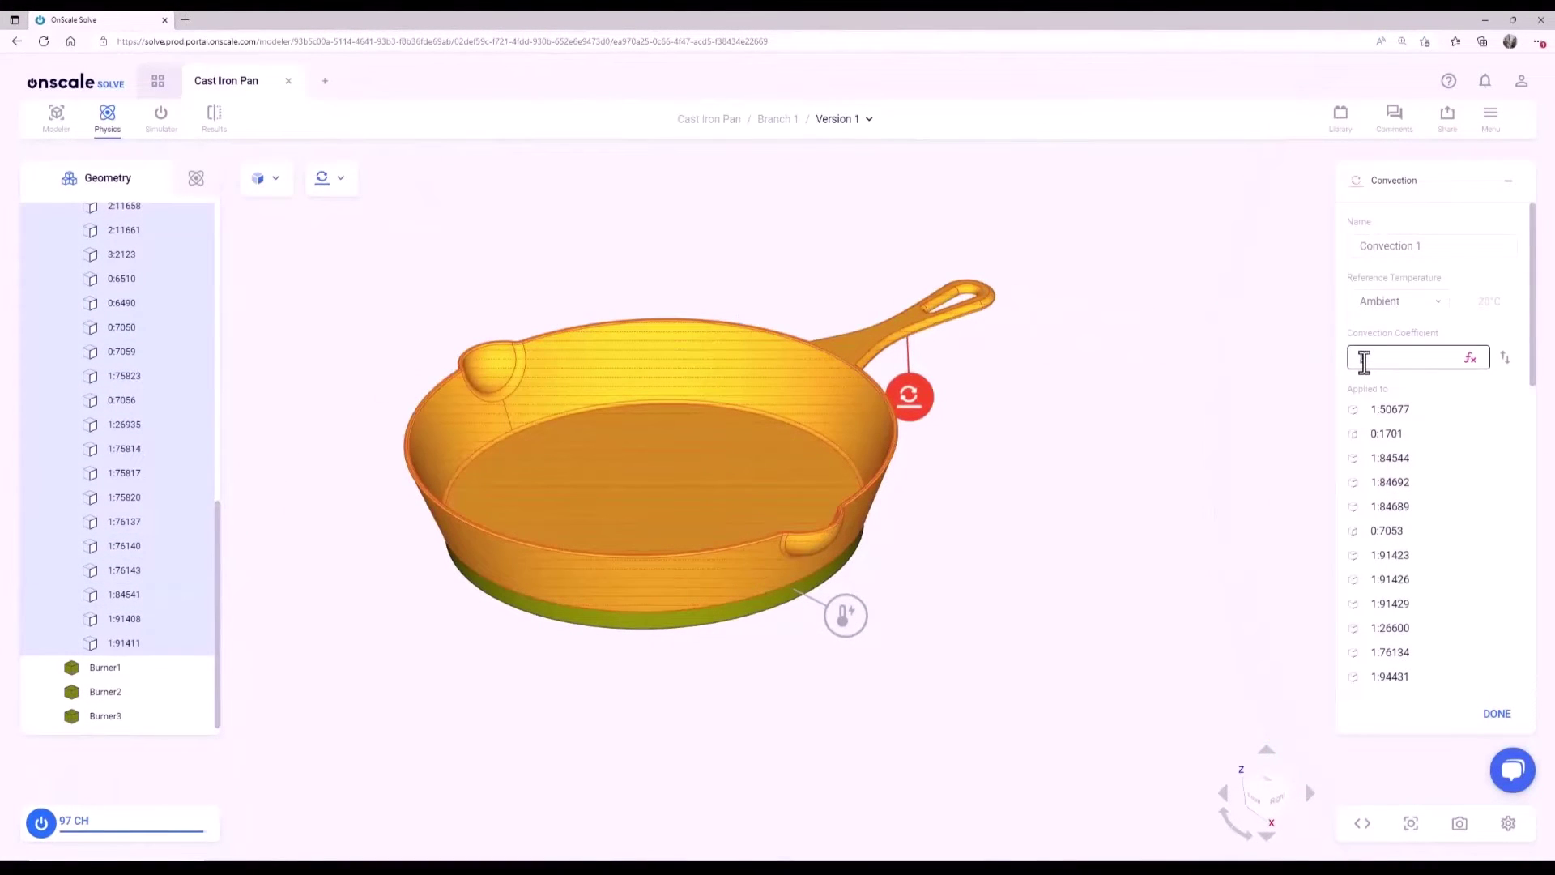
pyautogui.click(1428, 389)
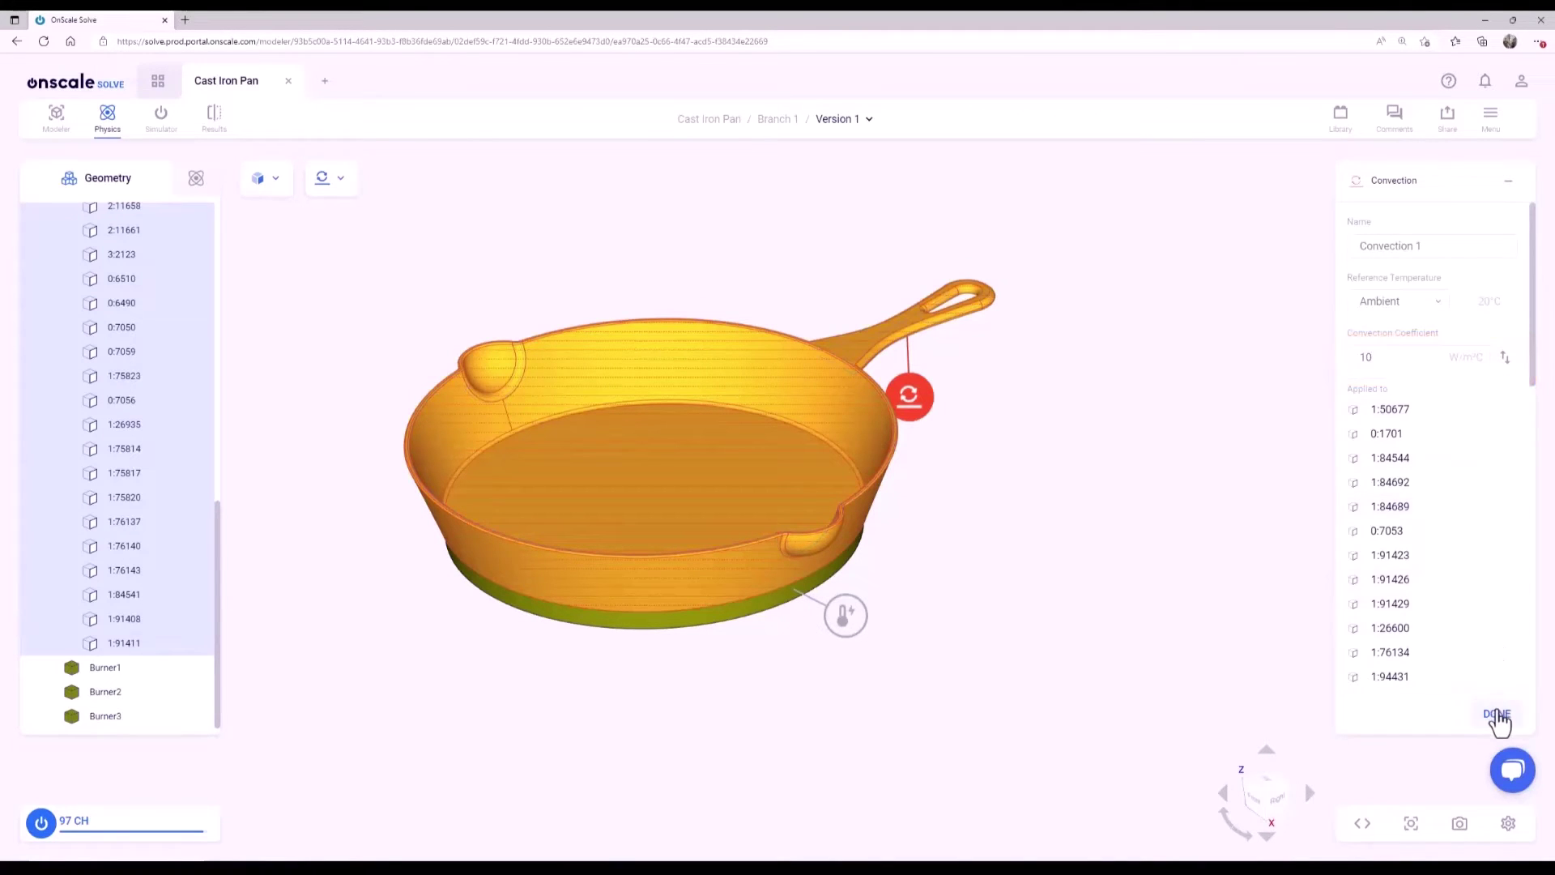
pyautogui.click(1497, 713)
# - Launch Simulation 1 from the Simulator and open its results once complete
pyautogui.click(1055, 413)
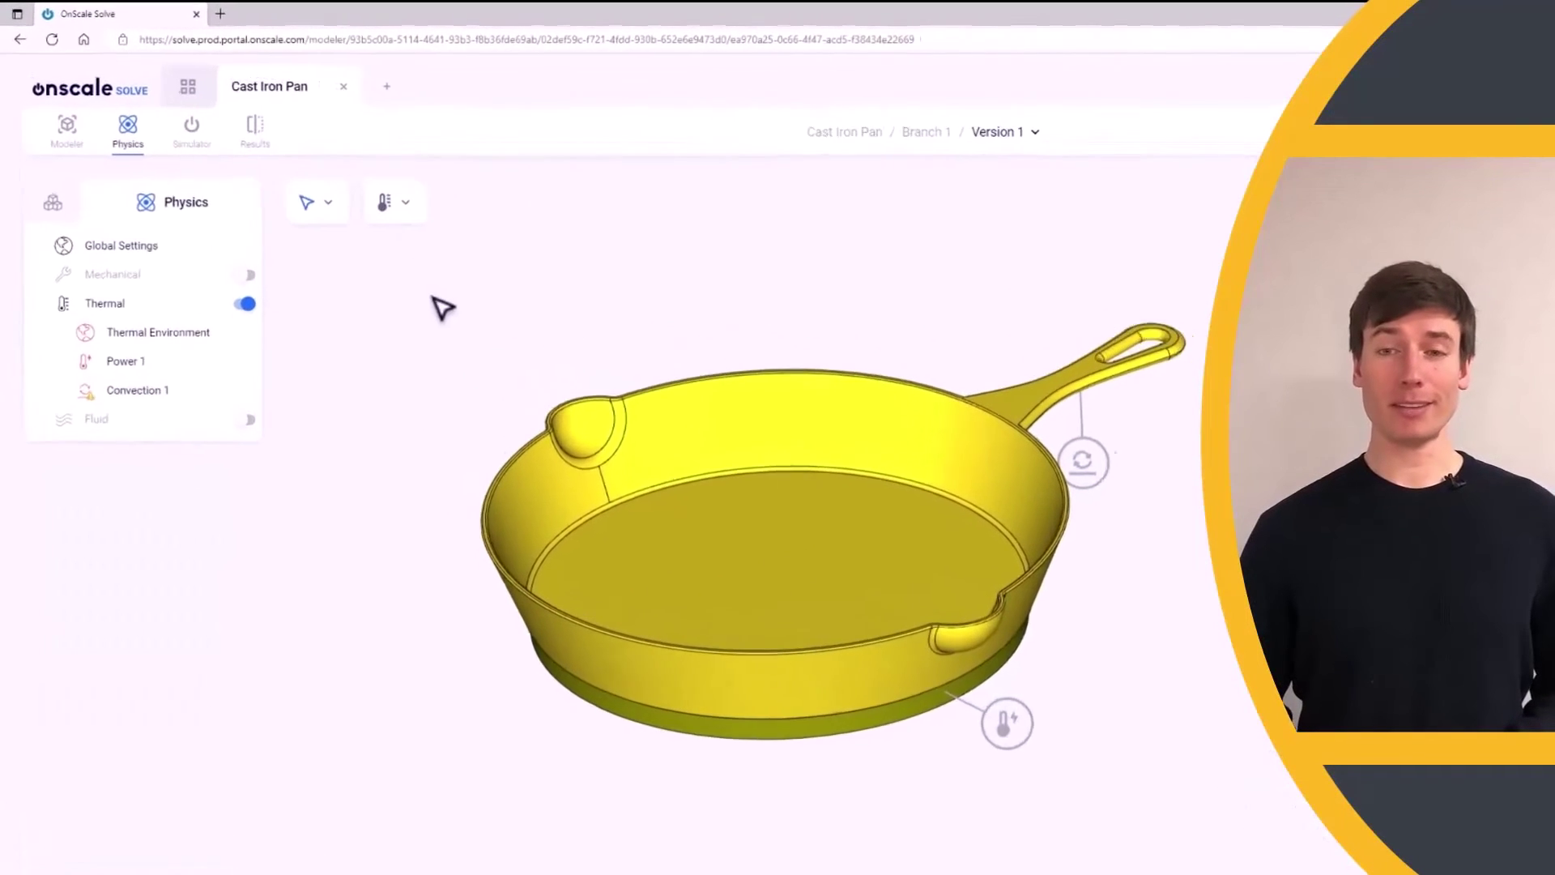
pyautogui.click(192, 141)
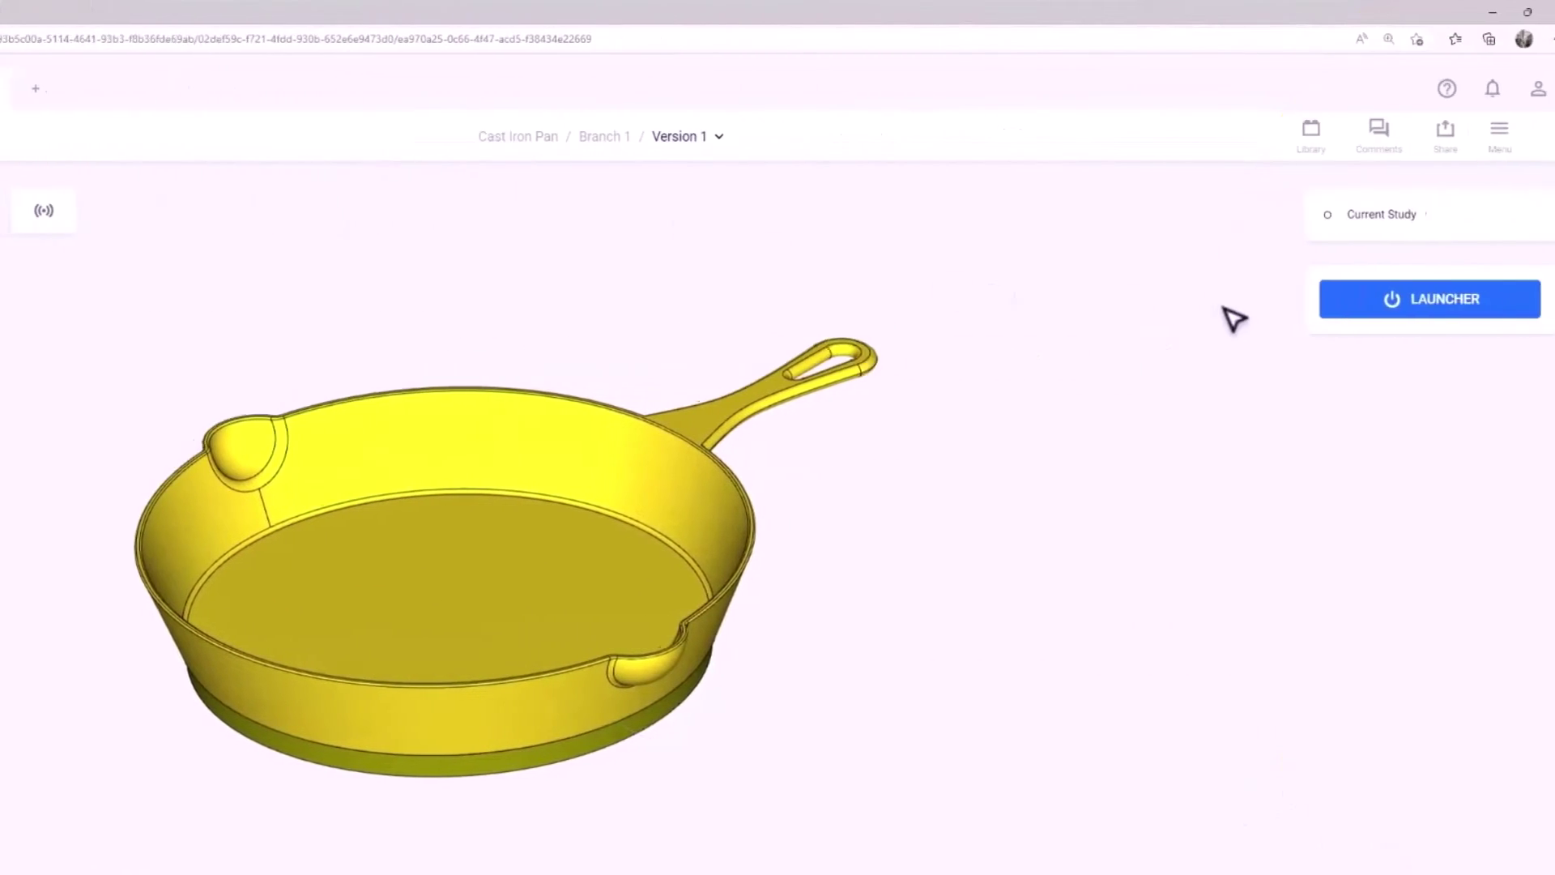
pyautogui.click(1410, 310)
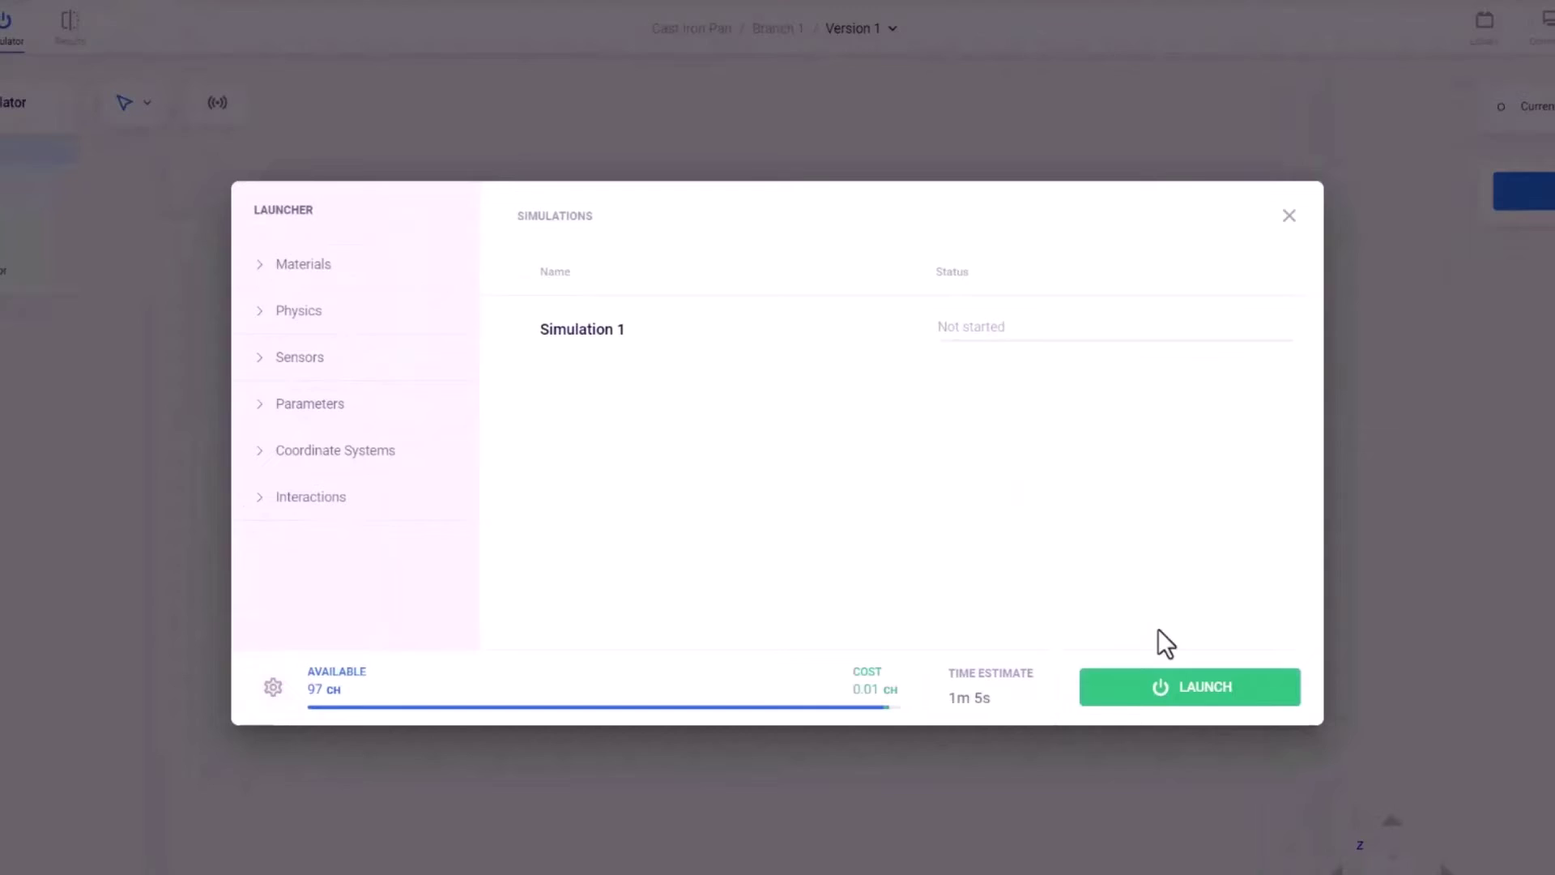
pyautogui.click(1127, 692)
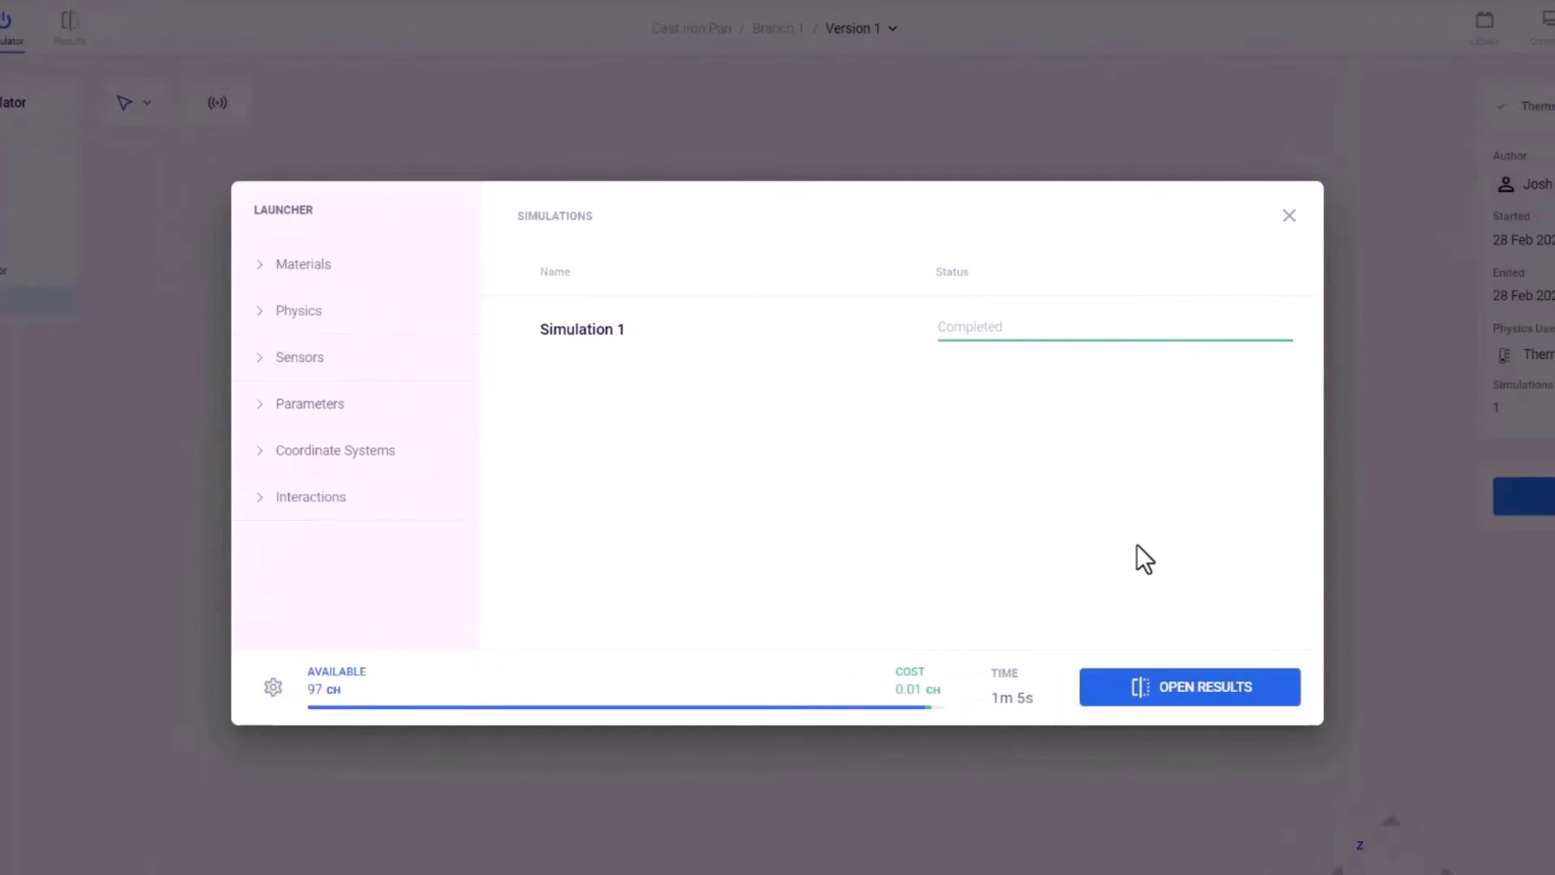
pyautogui.click(1242, 694)
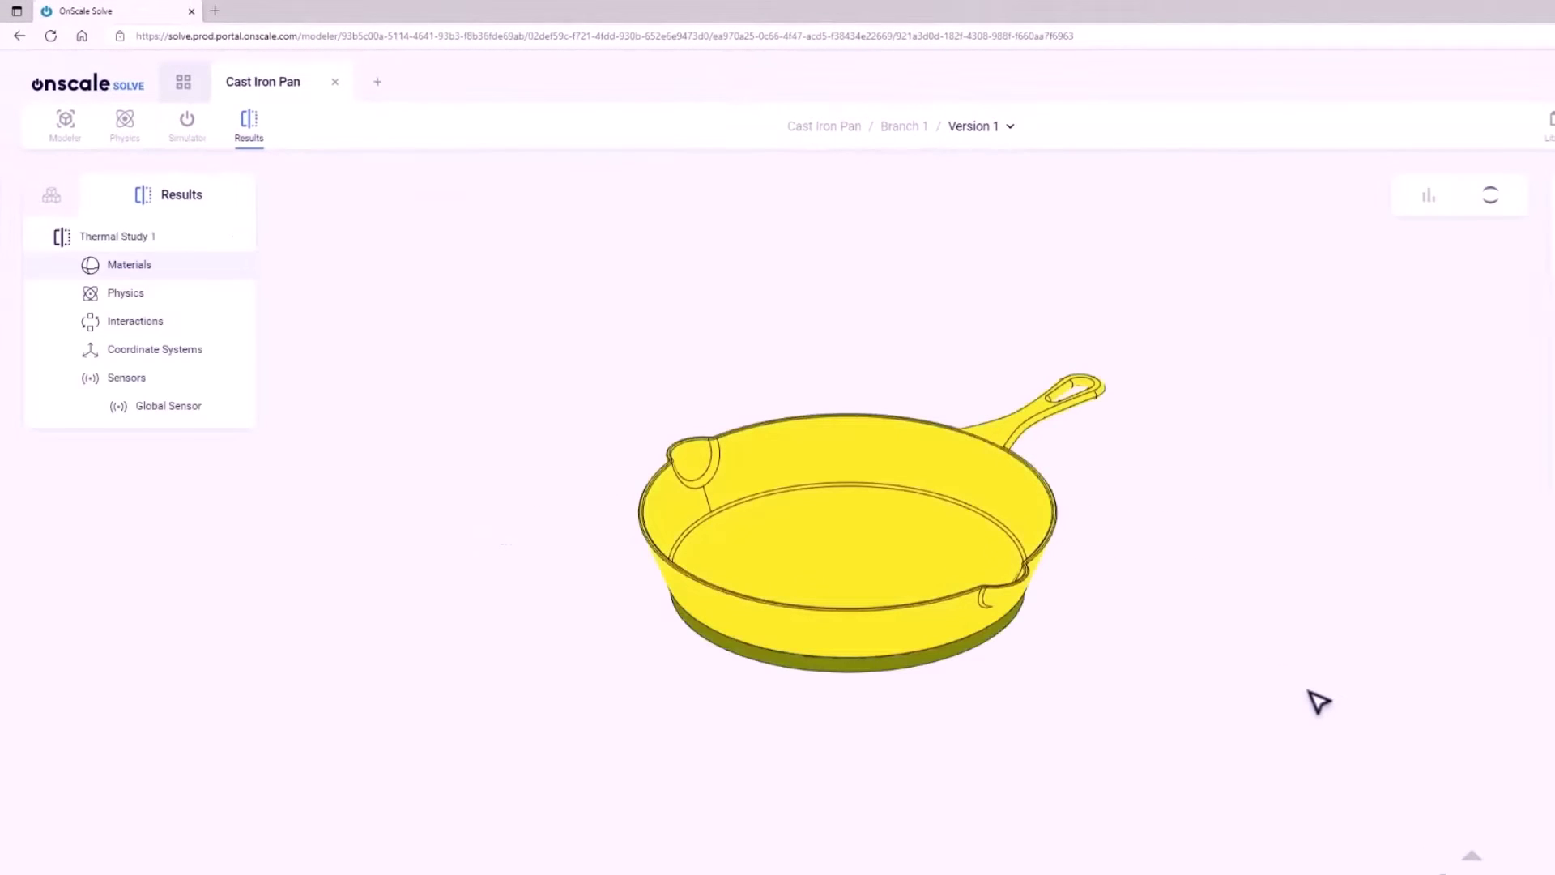
# - Display the Global Sensor temperature contour on the pan, 153 °C to 390 °C
pyautogui.click(215, 406)
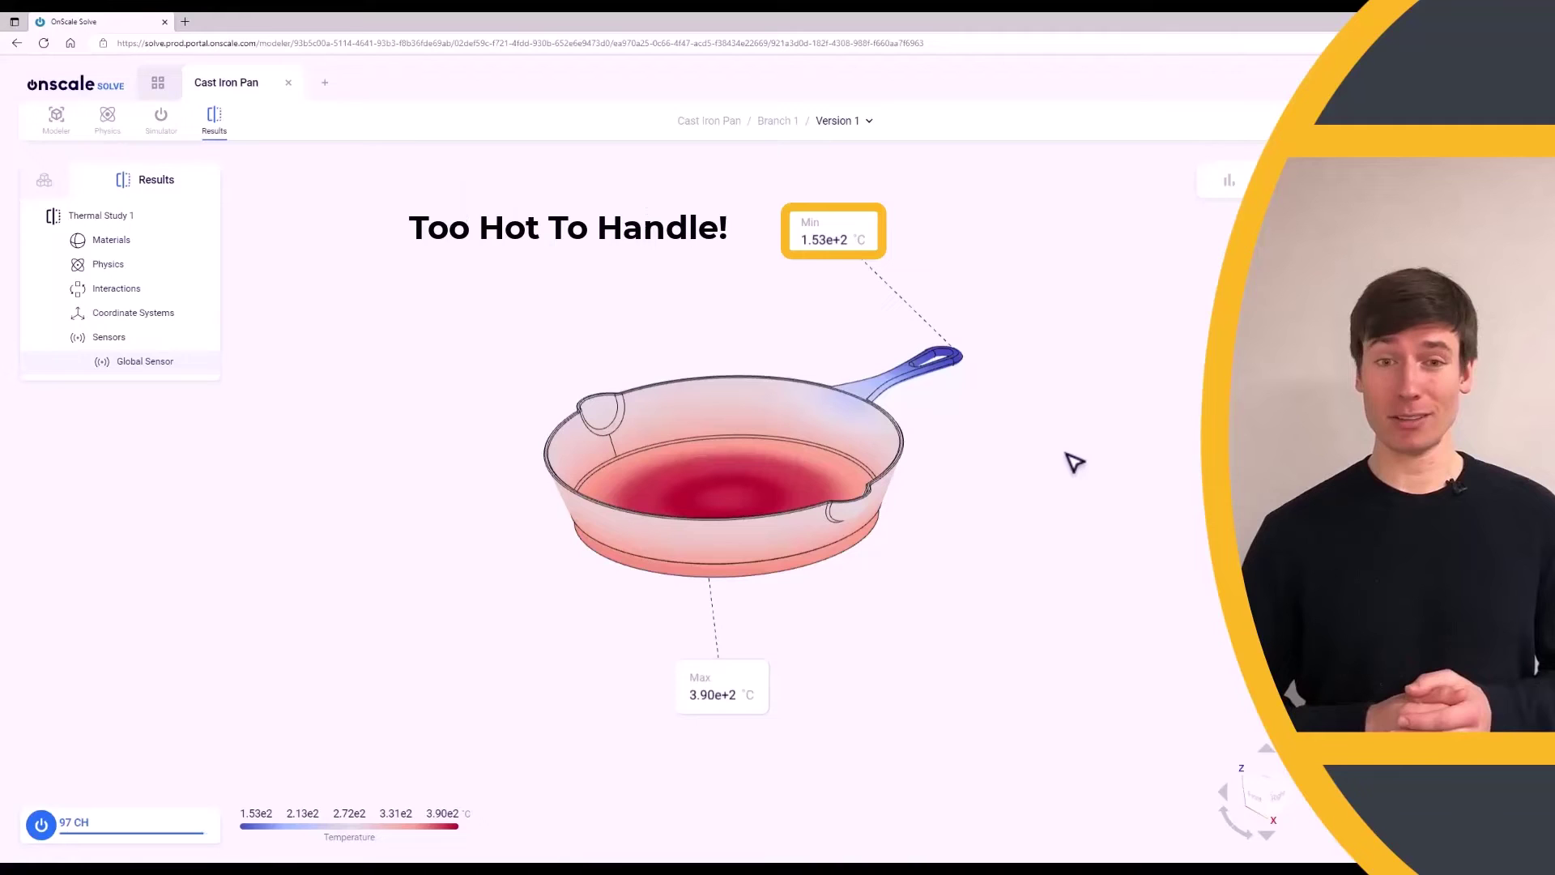
# - From the dashboard, create a new project named 'Cast Iron Pan with Oven Mitt'
pyautogui.click(61, 91)
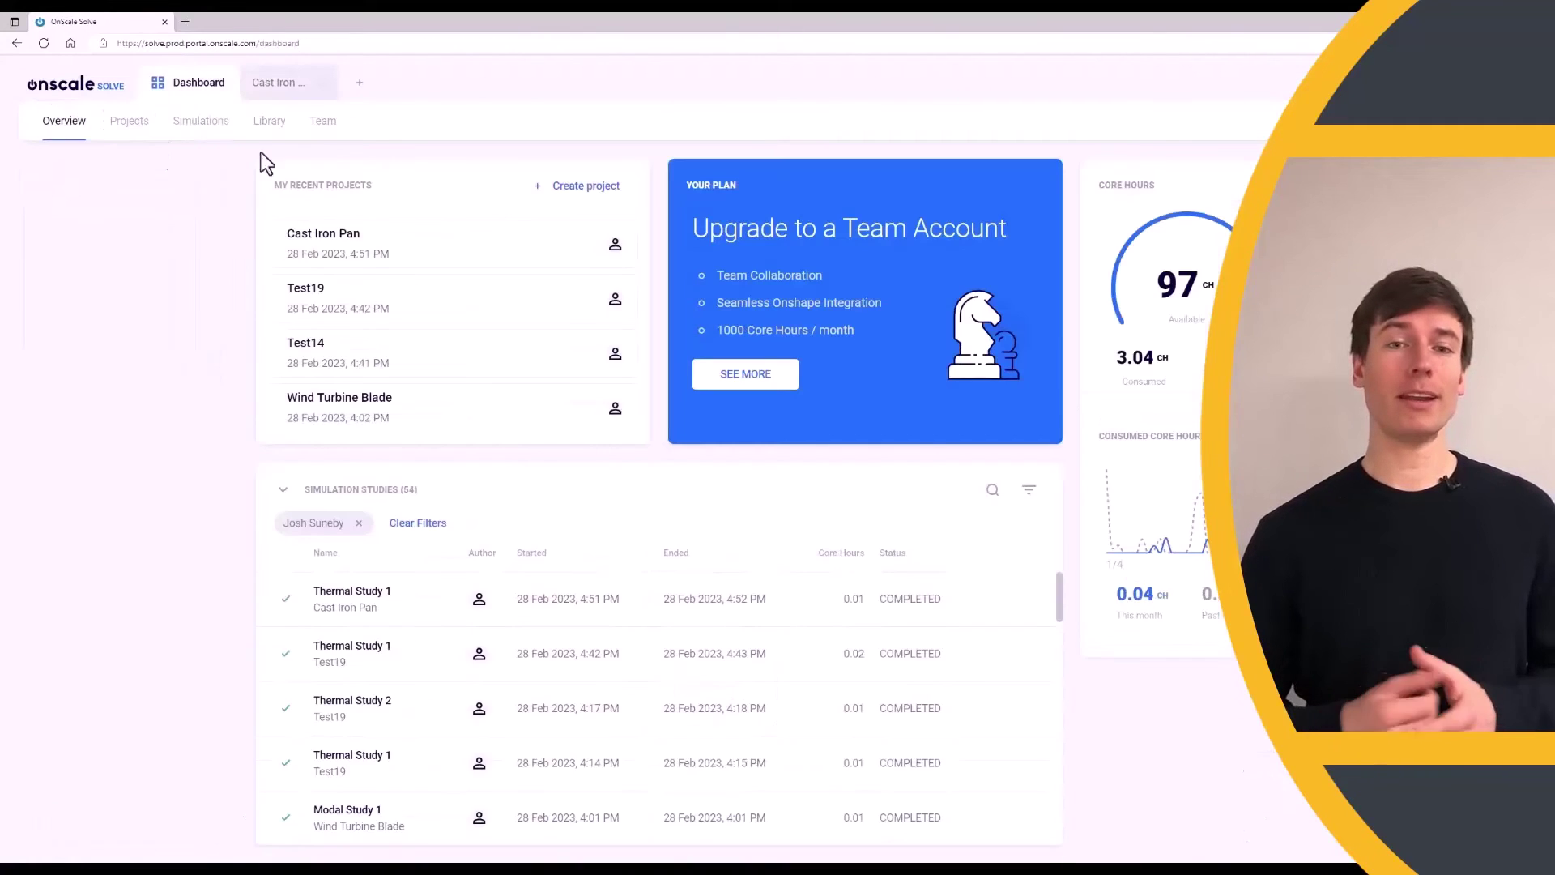
pyautogui.click(591, 188)
pyautogui.write('Cast Iron Pan with Oven Mitt')
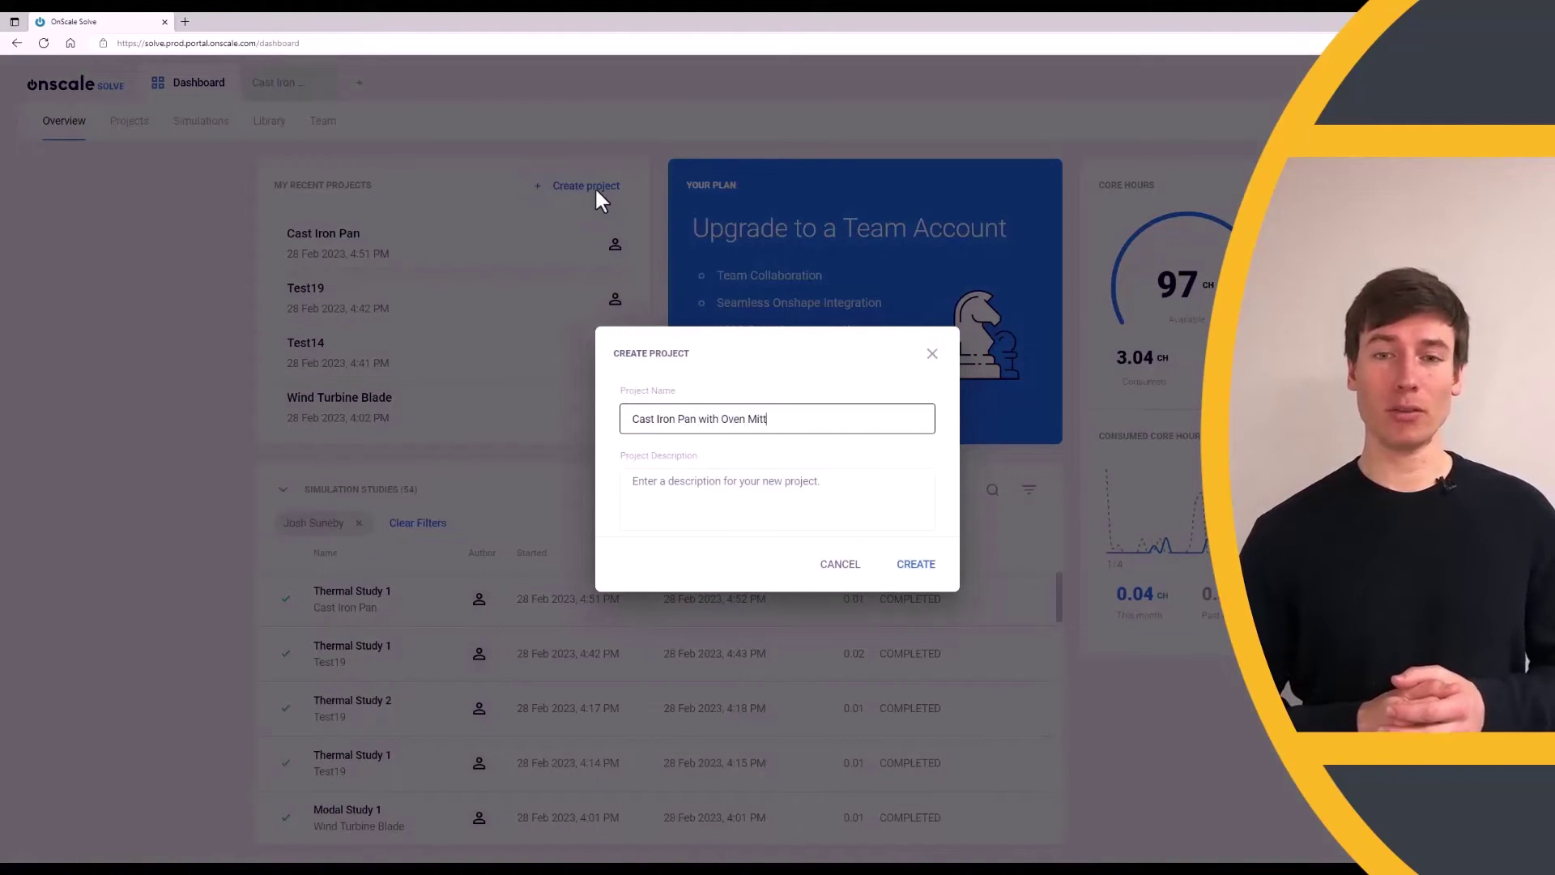
pyautogui.press('Return')
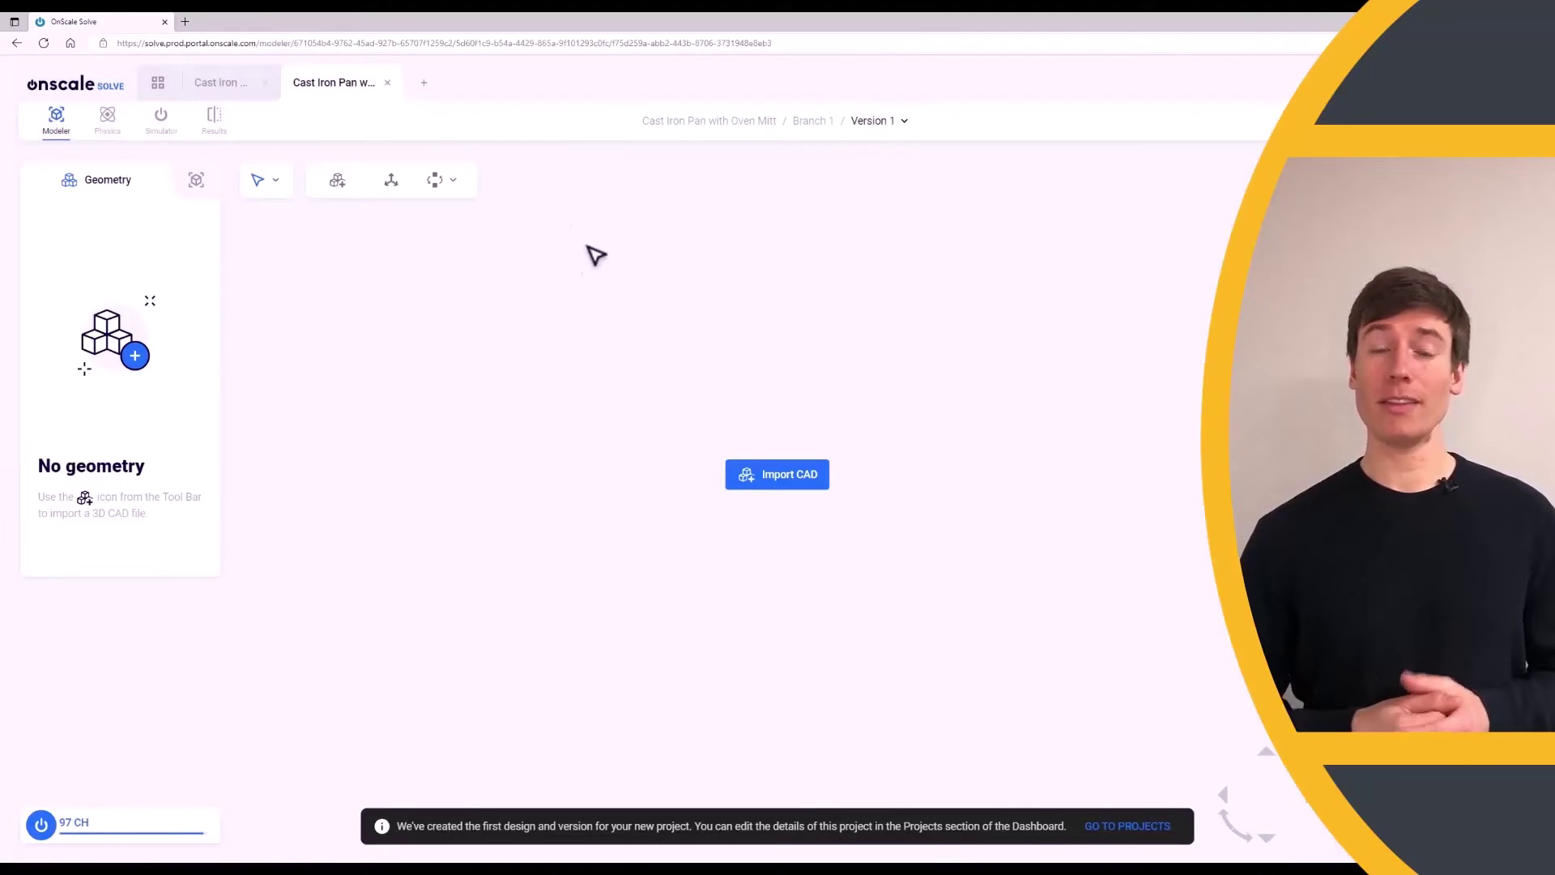
# - Upload the pan-with-oven-mitt .step file, keeping Bonded contacts
pyautogui.click(741, 472)
pyautogui.click(694, 392)
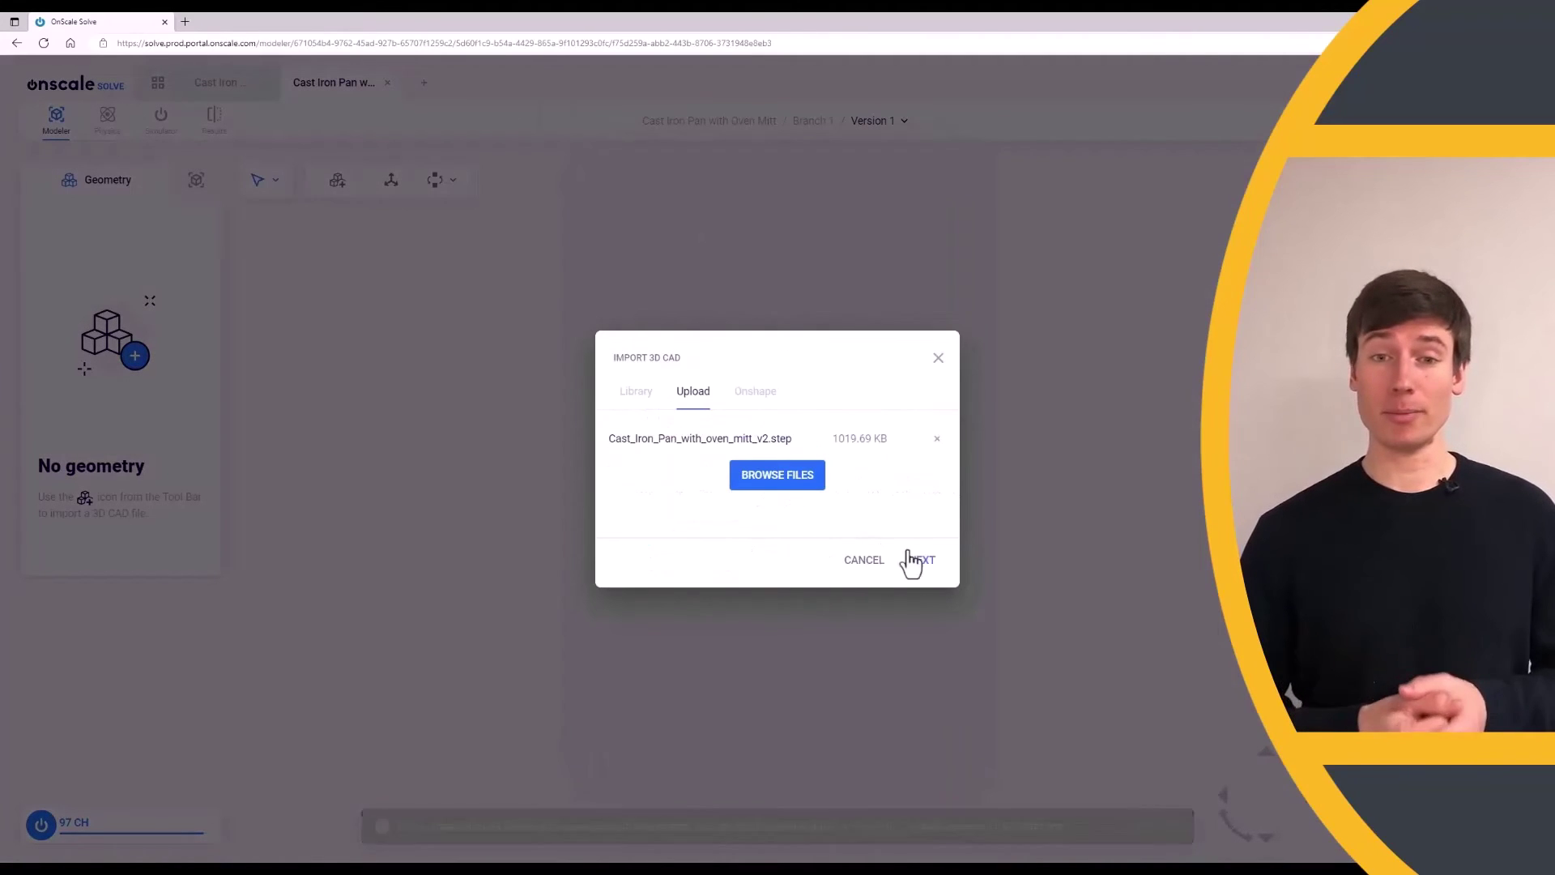
pyautogui.click(921, 564)
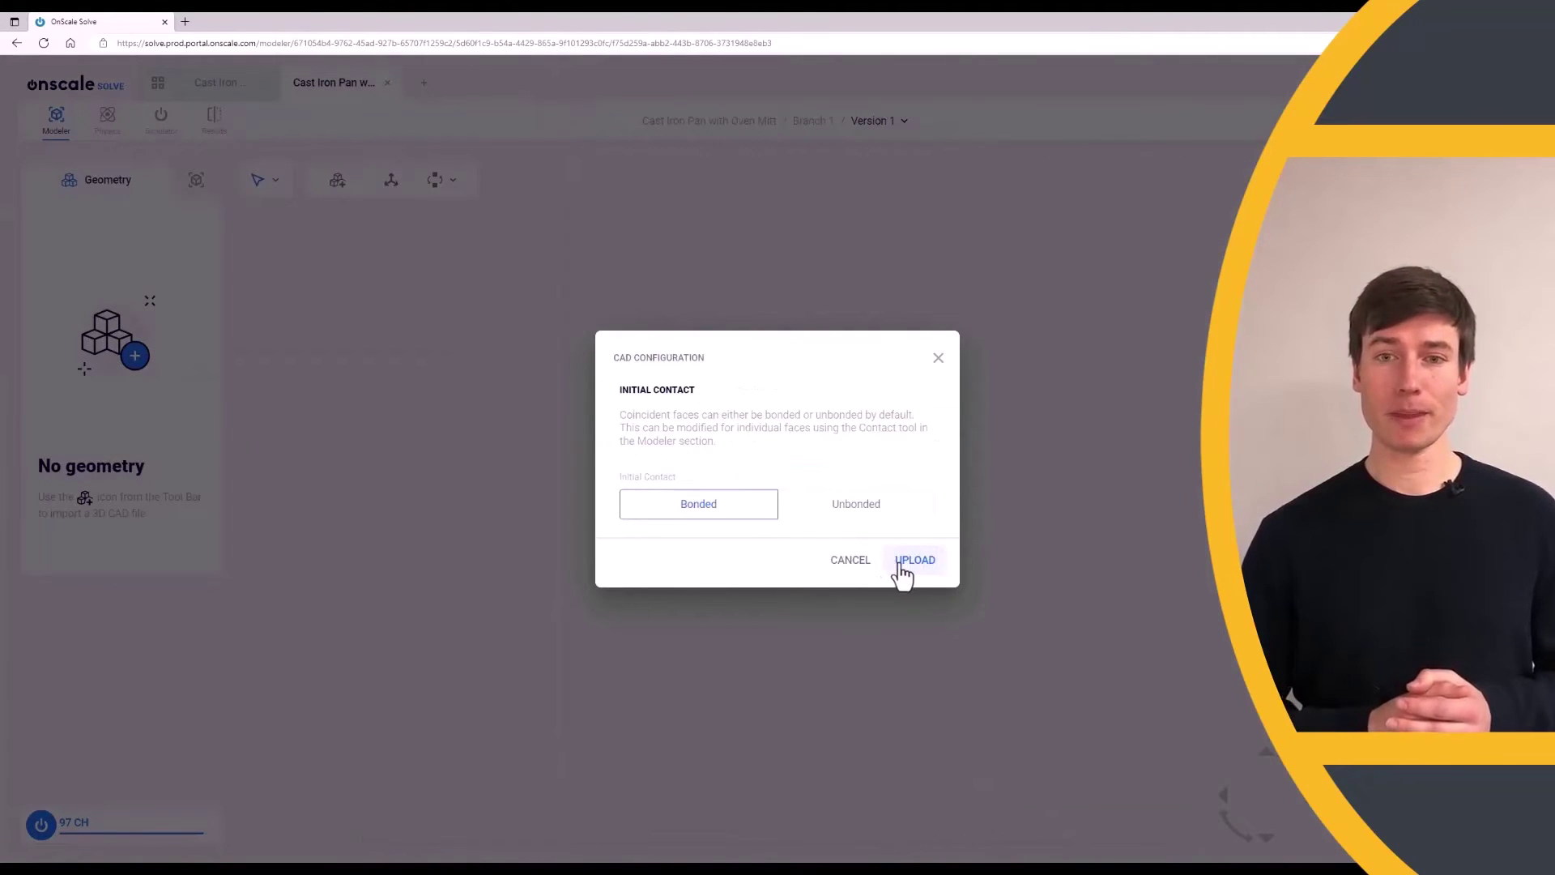
pyautogui.click(908, 563)
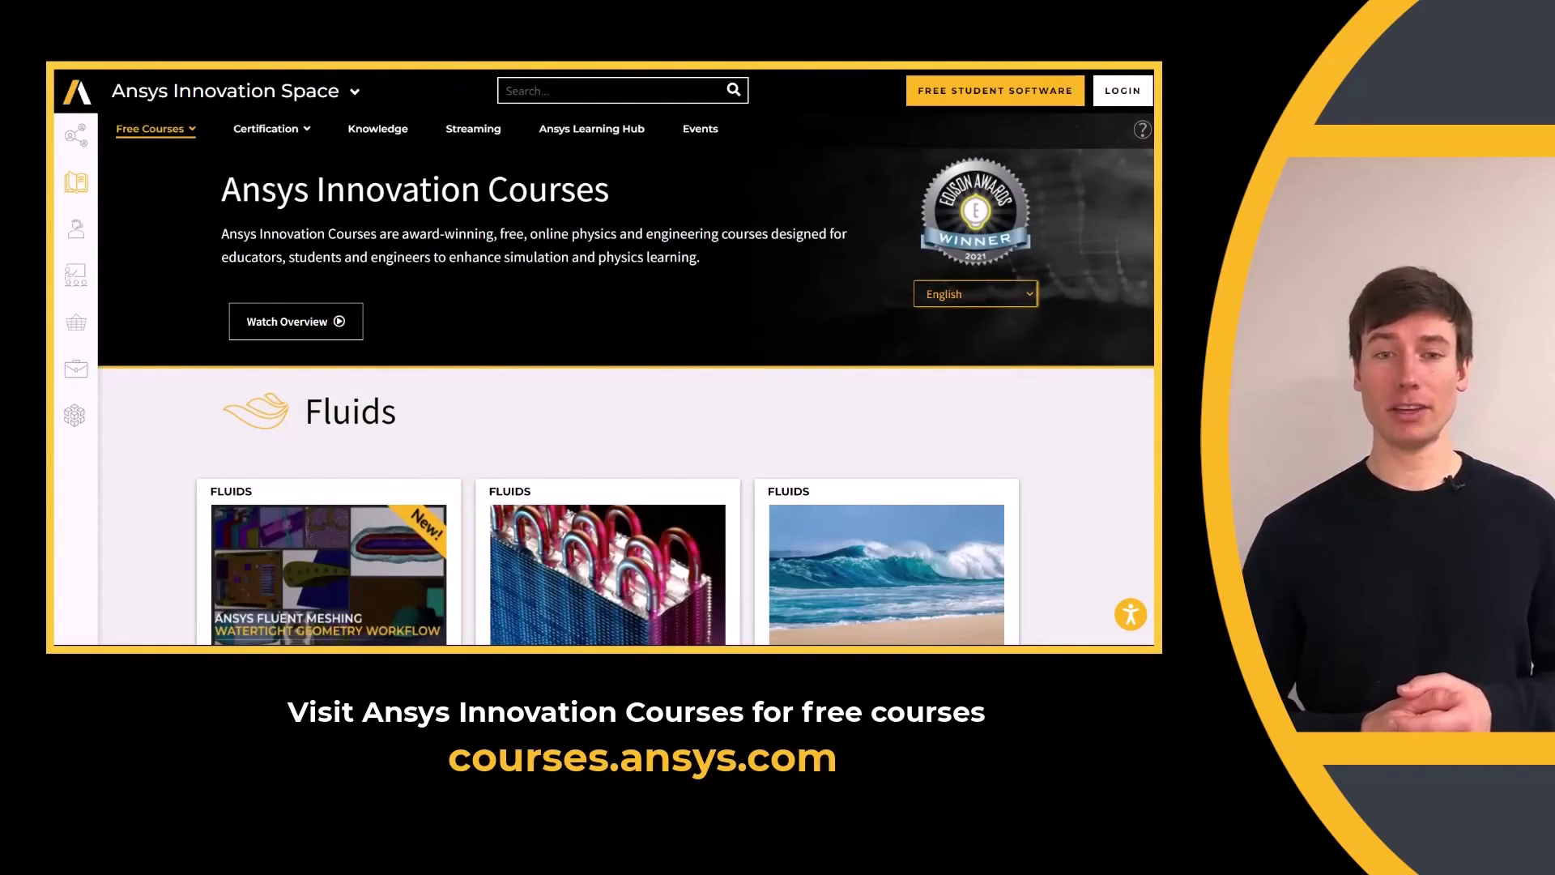
pyautogui.scroll(-3, 625, 386)
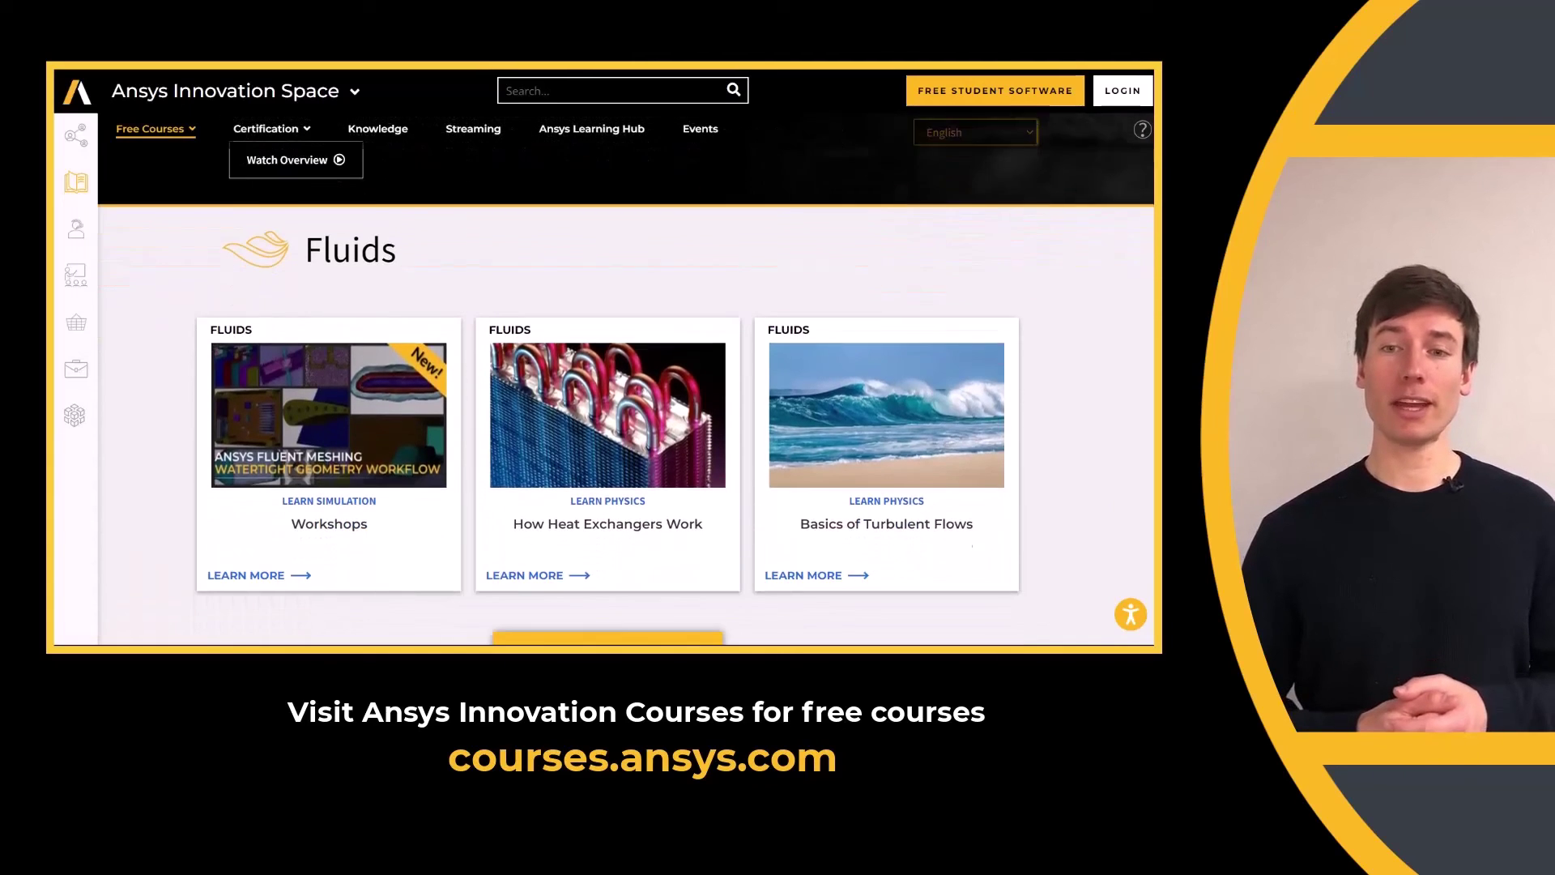
pyautogui.scroll(-8, 626, 386)
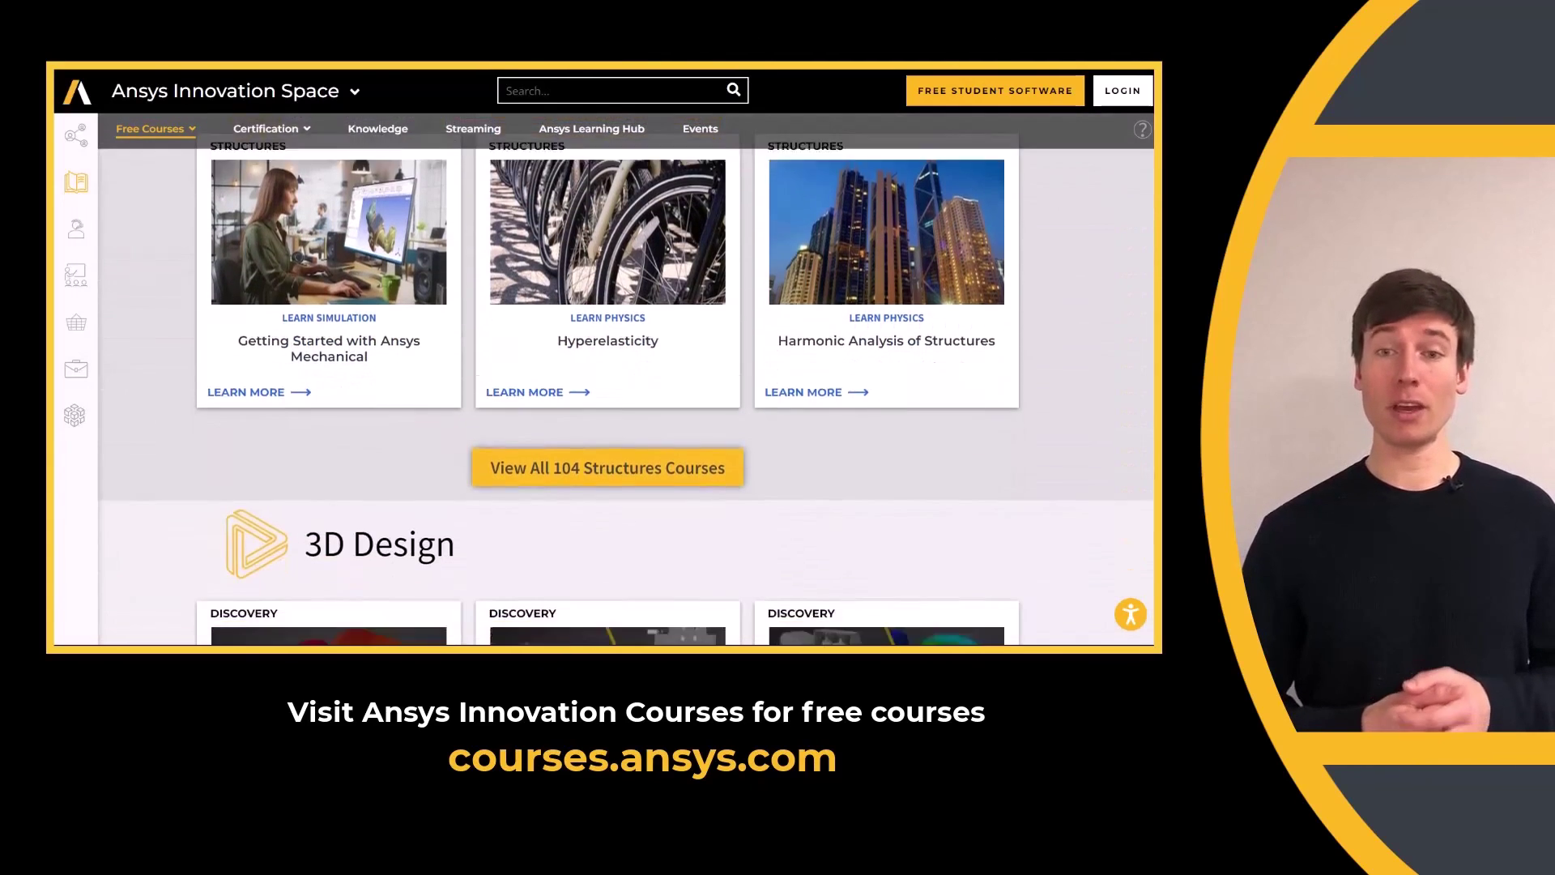
pyautogui.scroll(-5, 625, 386)
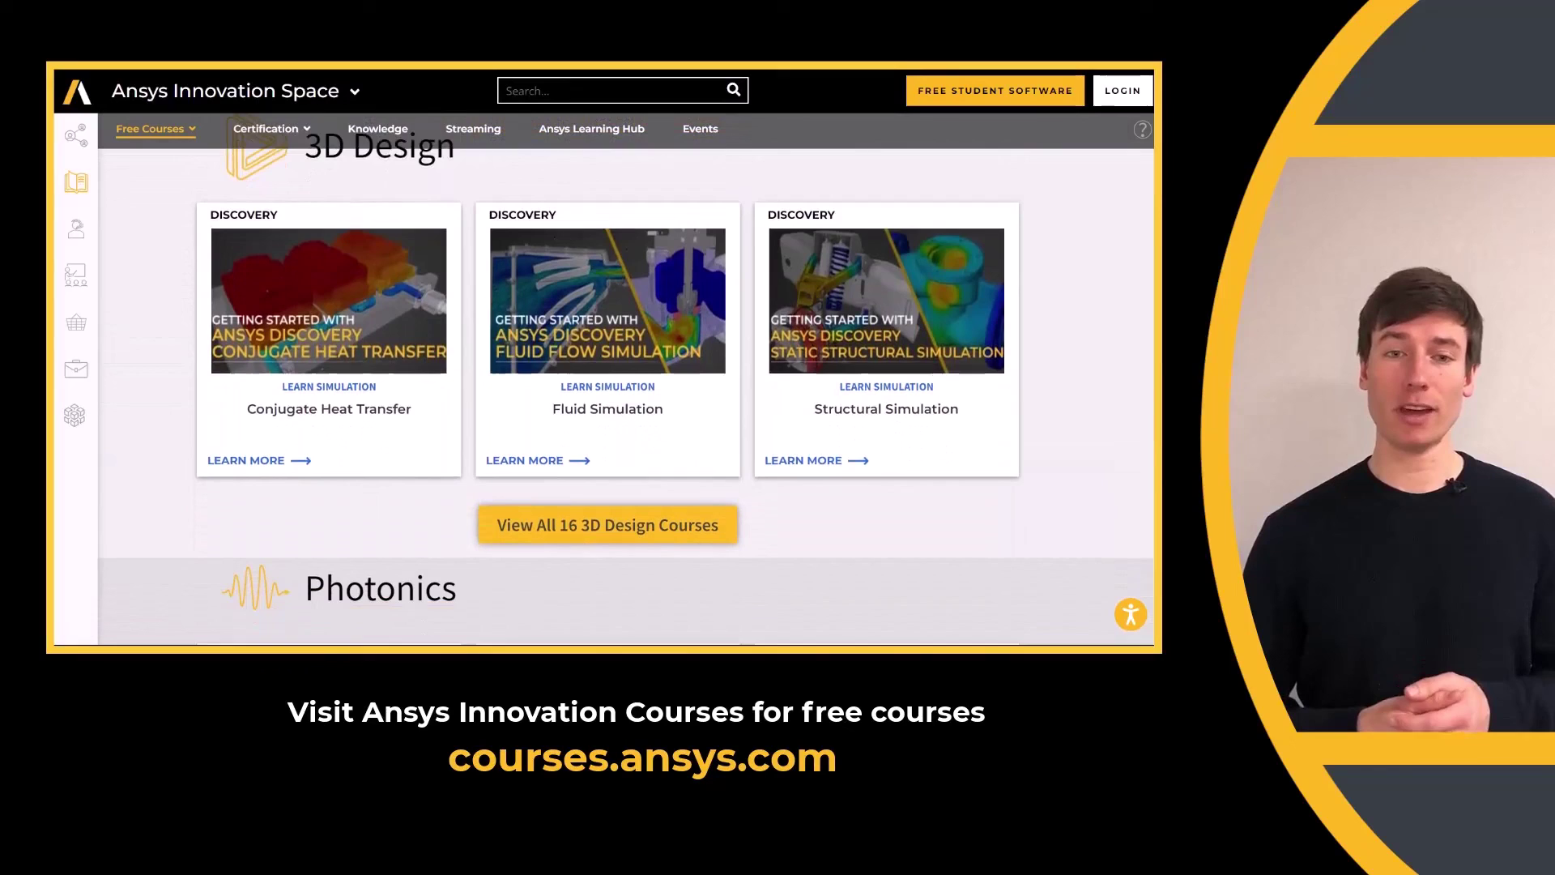
pyautogui.scroll(-5, 625, 386)
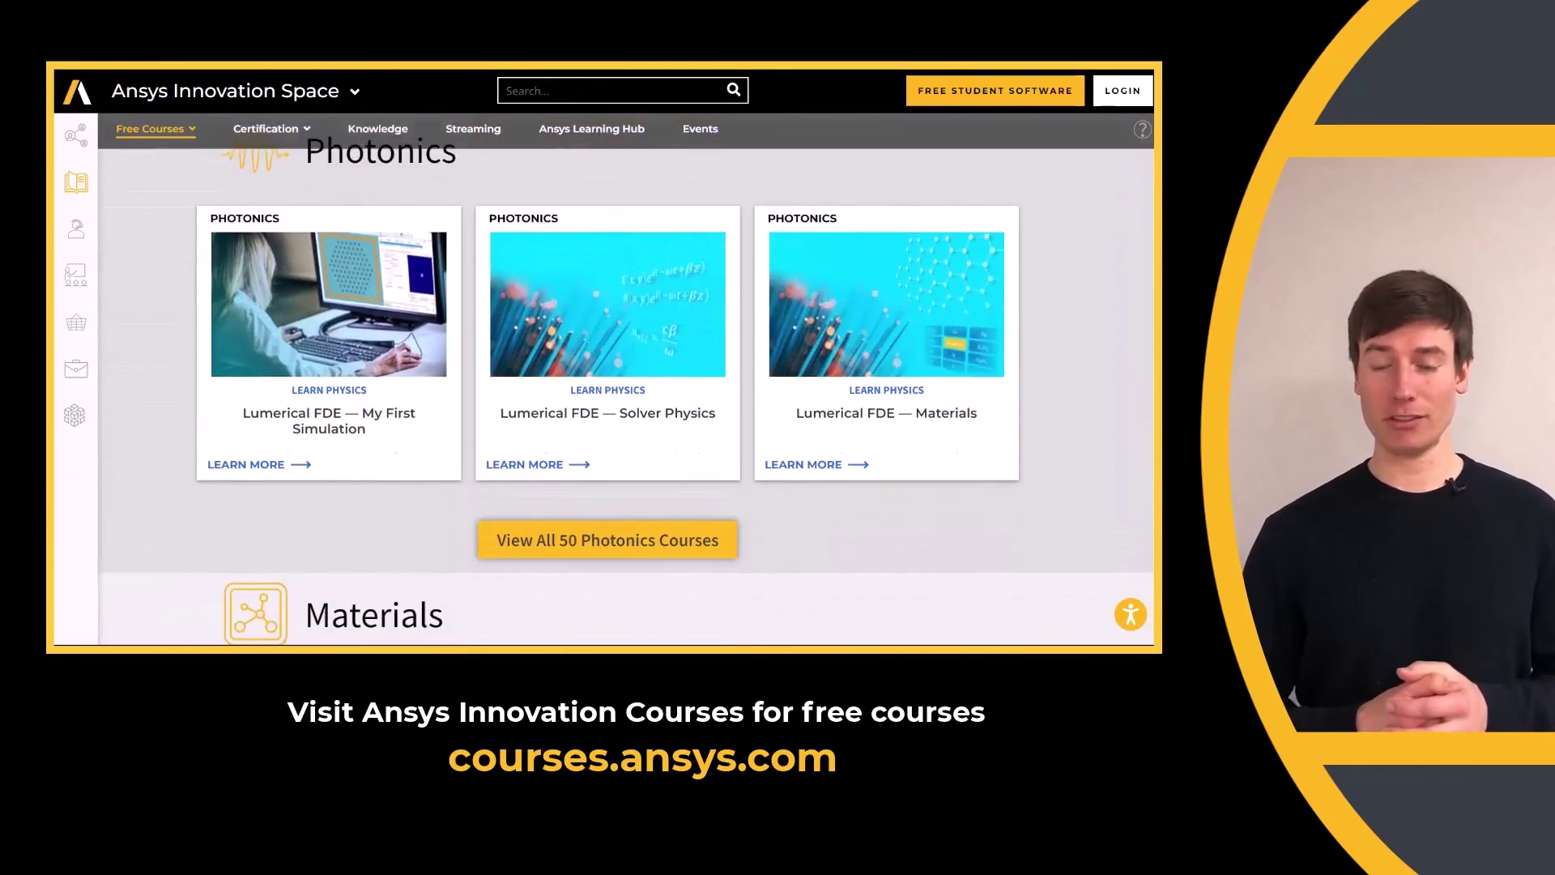